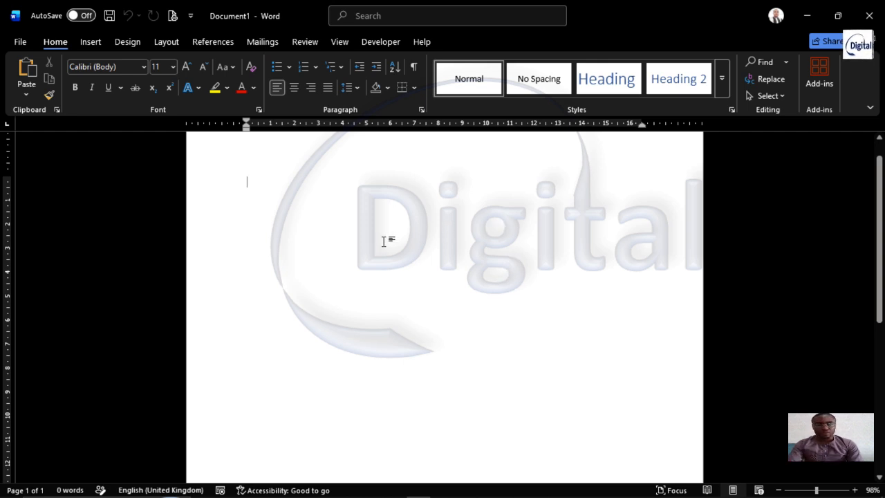
# Add a page break to the blank document and set the page orientation to landscape
pyautogui.hotkey('ctrl', 'Return')
pyautogui.scroll(8, 404, 232)
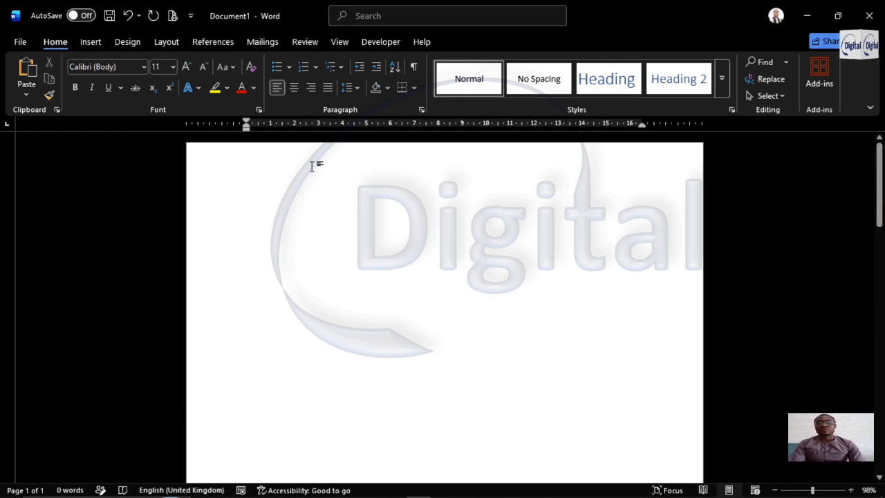
pyautogui.click(231, 202)
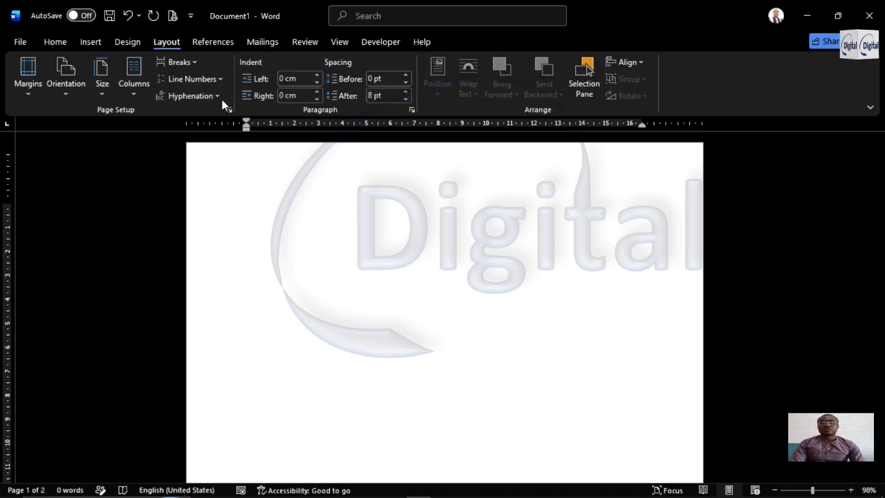
pyautogui.click(61, 89)
pyautogui.click(90, 152)
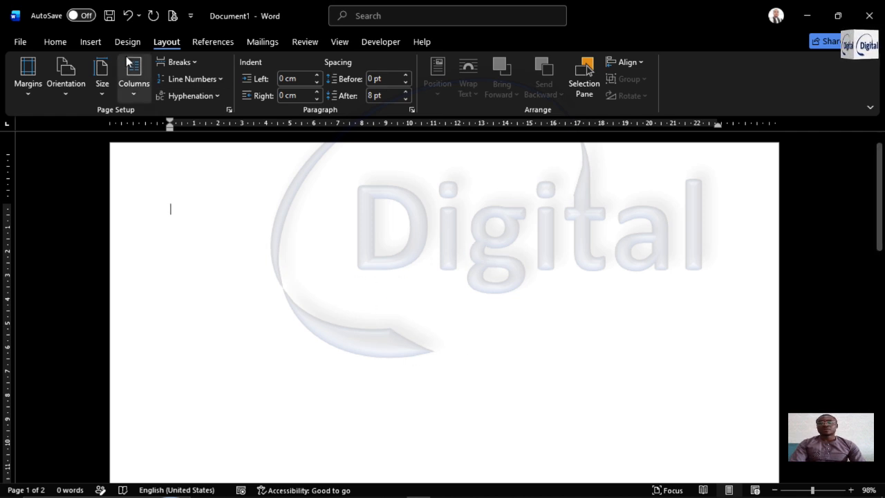
# Start inserting a picture from this device, browsing the Downloads folder with extra large icons
pyautogui.click(94, 41)
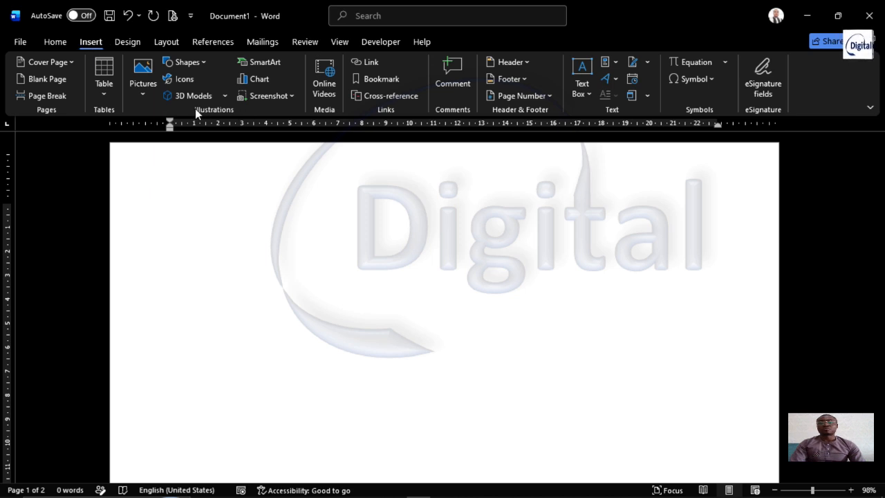
pyautogui.click(144, 85)
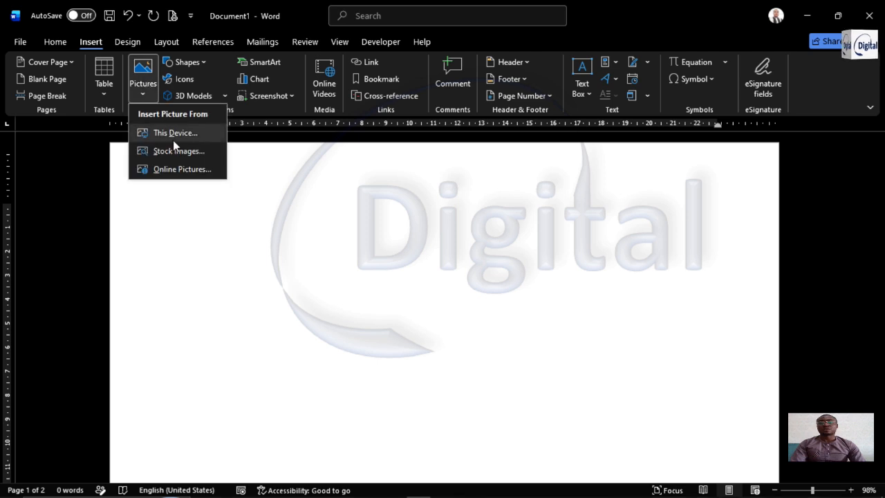
pyautogui.click(171, 132)
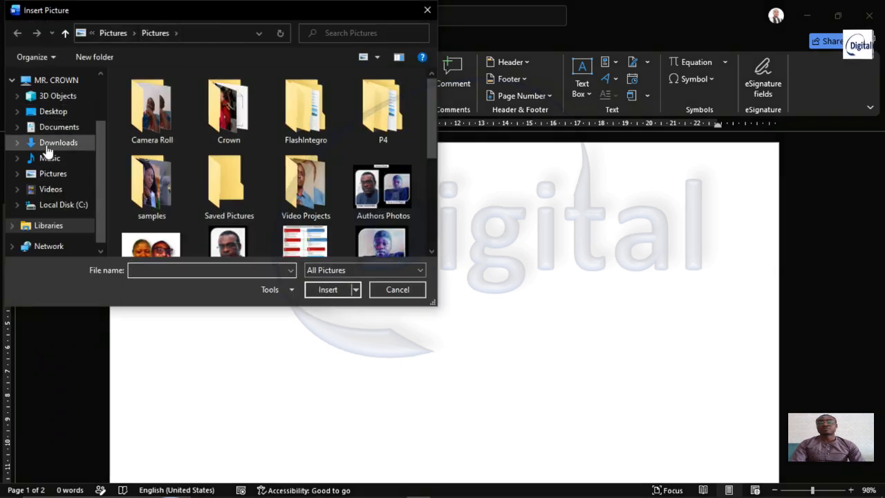
pyautogui.click(42, 146)
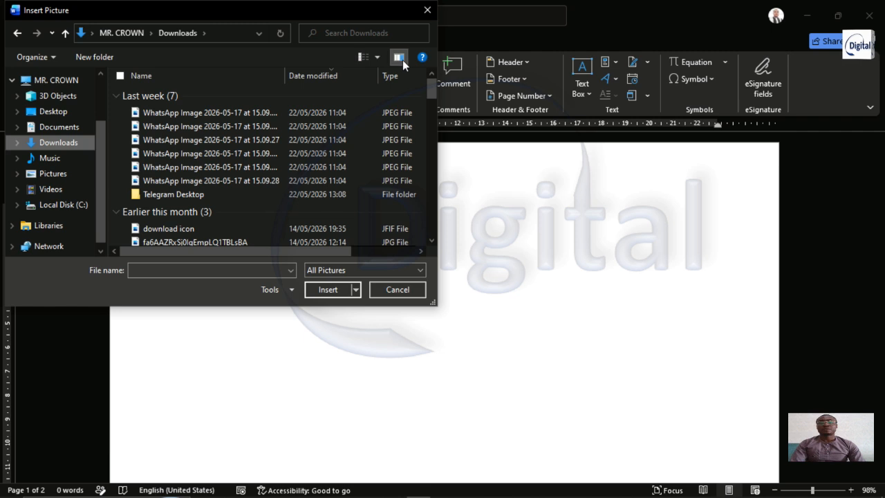
pyautogui.click(380, 58)
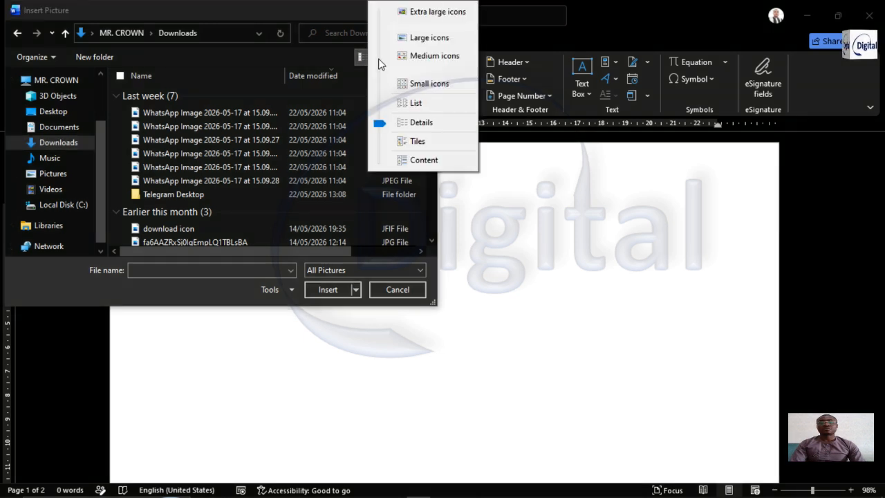
pyautogui.click(432, 14)
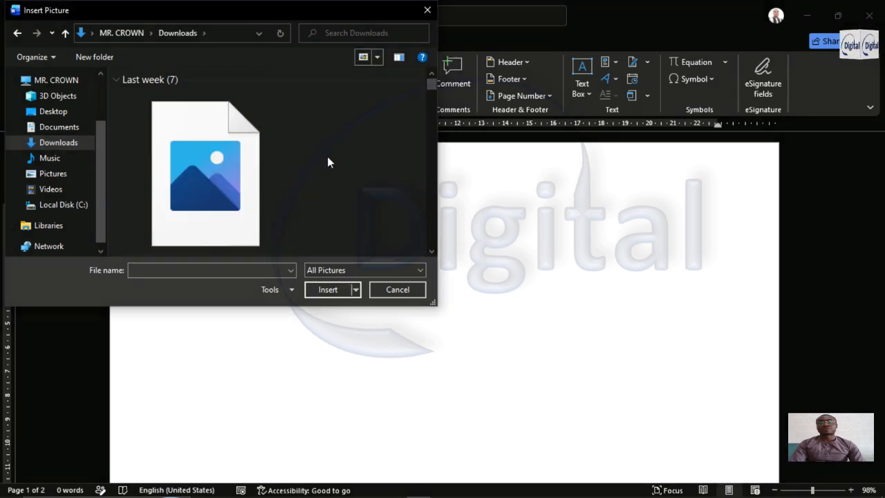
pyautogui.click(379, 58)
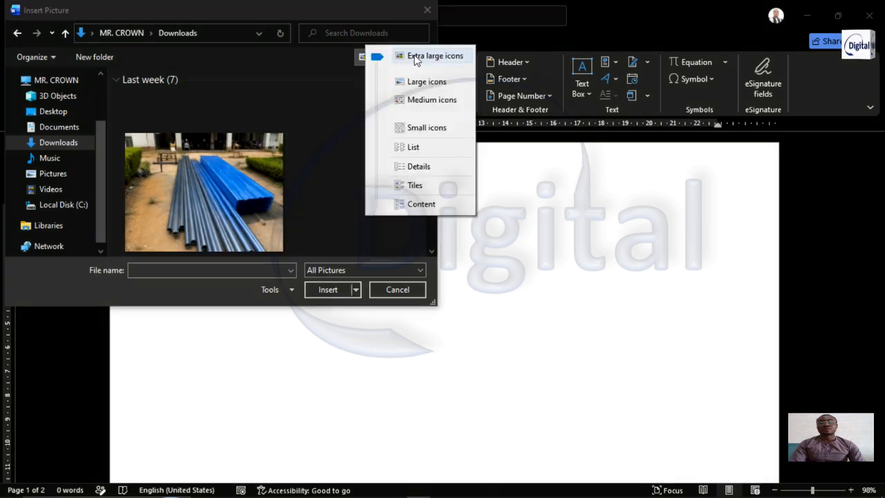
pyautogui.click(333, 166)
# Insert the picture "WhatsApp Image 2026-05-17 at 15.09.28" of the university signboard and walkway on the first page
pyautogui.scroll(-3, 333, 167)
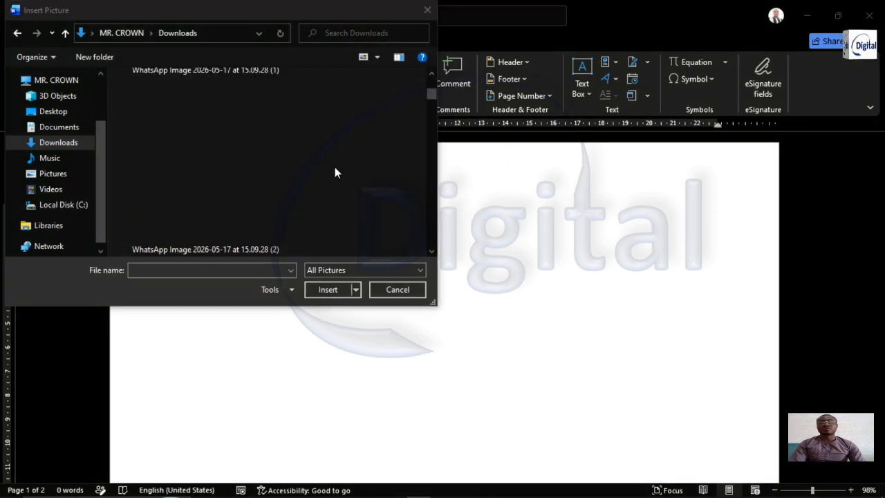
pyautogui.scroll(6, 334, 172)
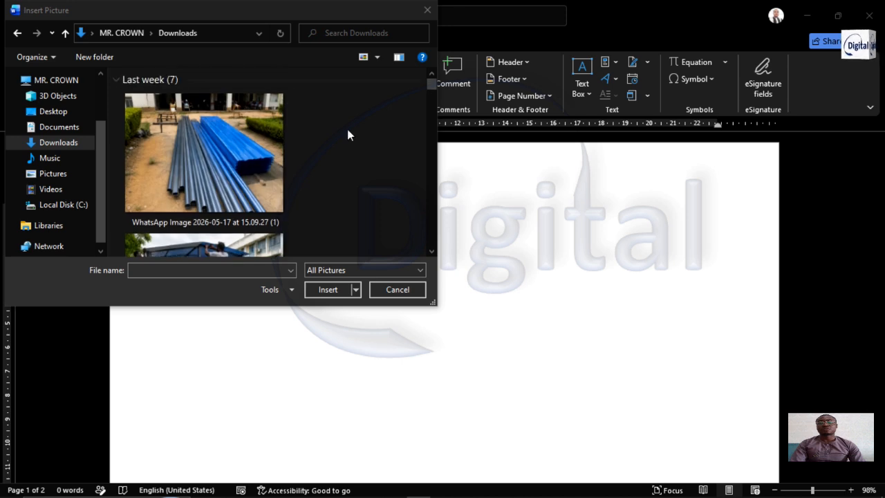
pyautogui.scroll(-2, 325, 192)
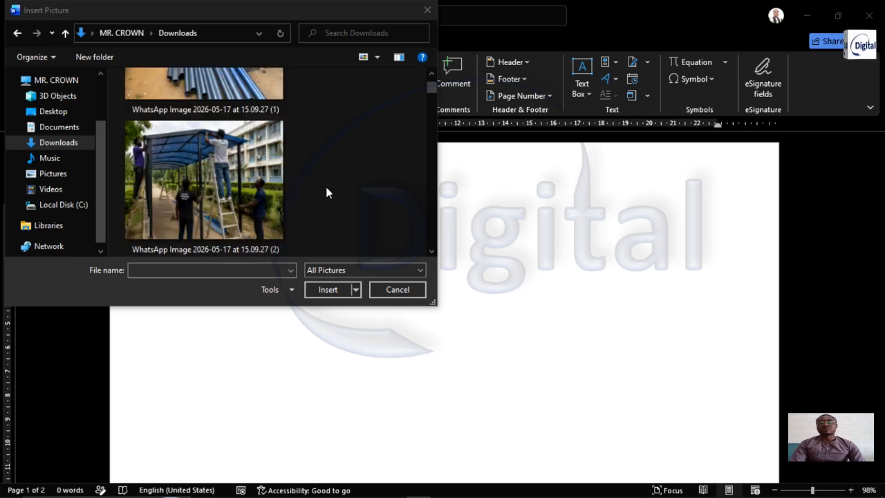
pyautogui.scroll(-3, 327, 188)
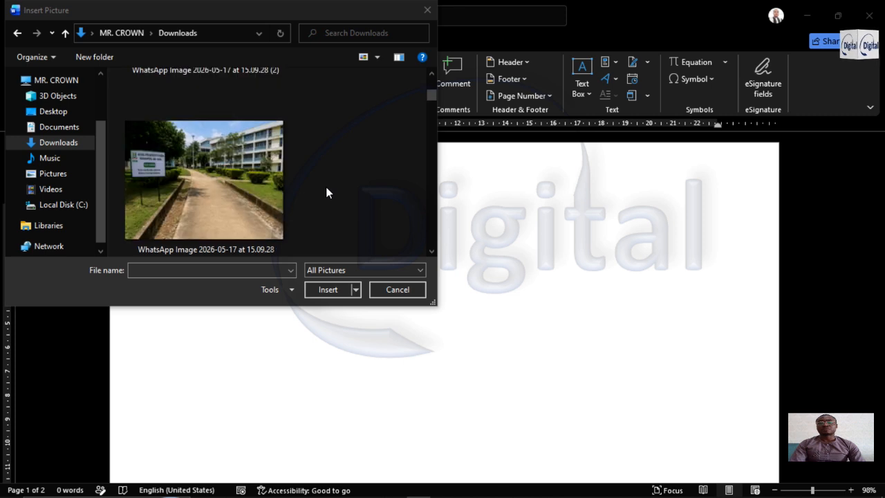
pyautogui.click(216, 179)
pyautogui.click(327, 290)
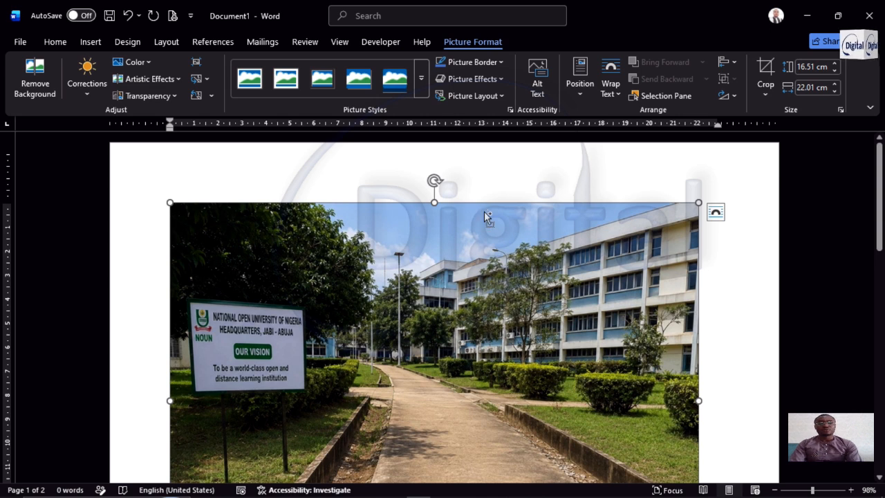
# Push the inserted picture onto the second page, leaving a blank first page ahead of it
pyautogui.moveTo(485, 212); pyautogui.dragTo(473, 237)
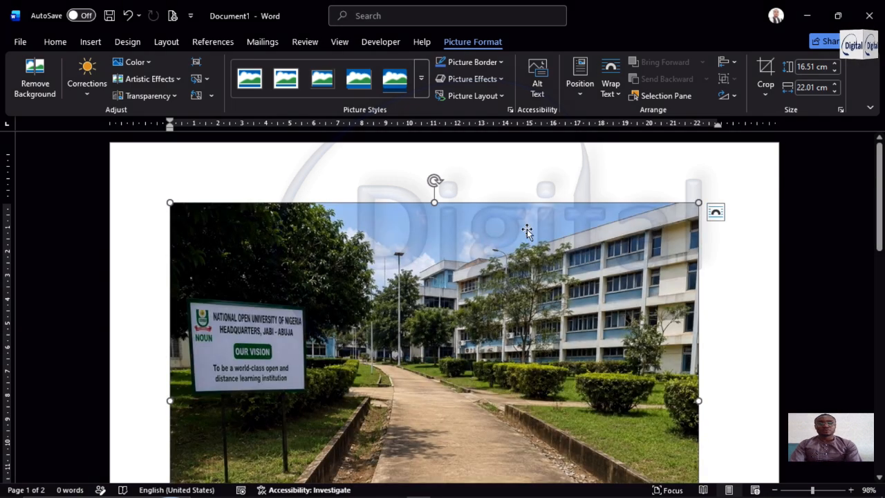
pyautogui.press('Return')
pyautogui.scroll(2, 512, 254)
pyautogui.scroll(8, 517, 262)
pyautogui.scroll(-6, 553, 327)
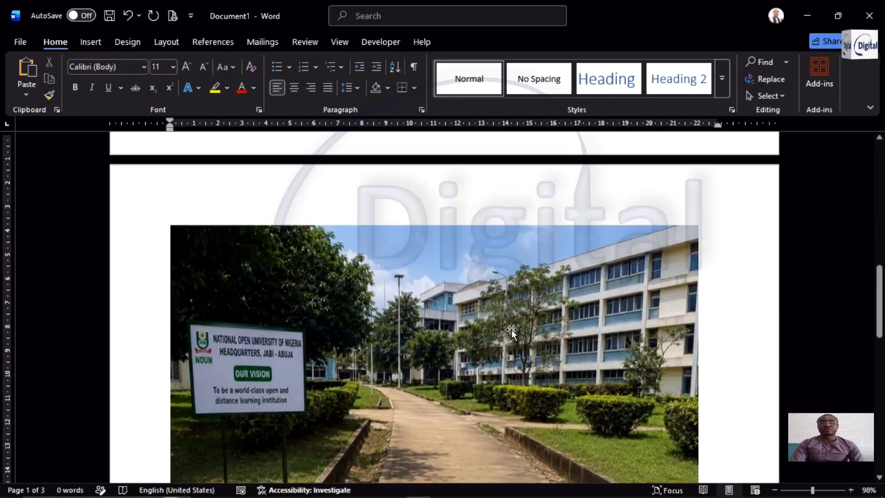
pyautogui.scroll(-3, 554, 327)
pyautogui.scroll(10, 544, 193)
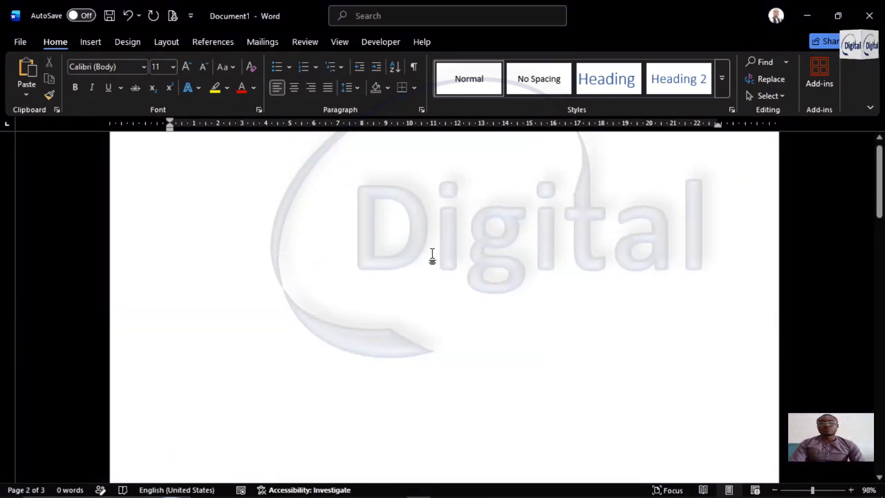
pyautogui.scroll(1, 433, 256)
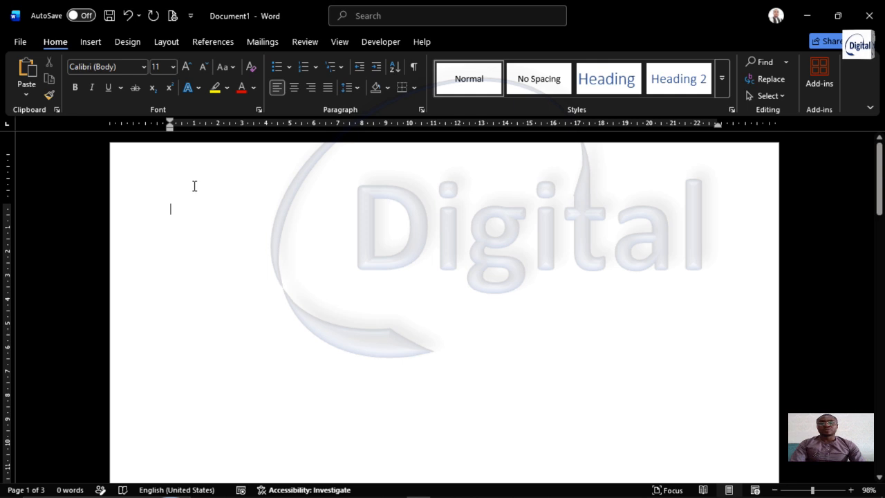
# Centre the empty line on the first page and insert a plain preset text box there
pyautogui.hotkey('ctrl', 'e')
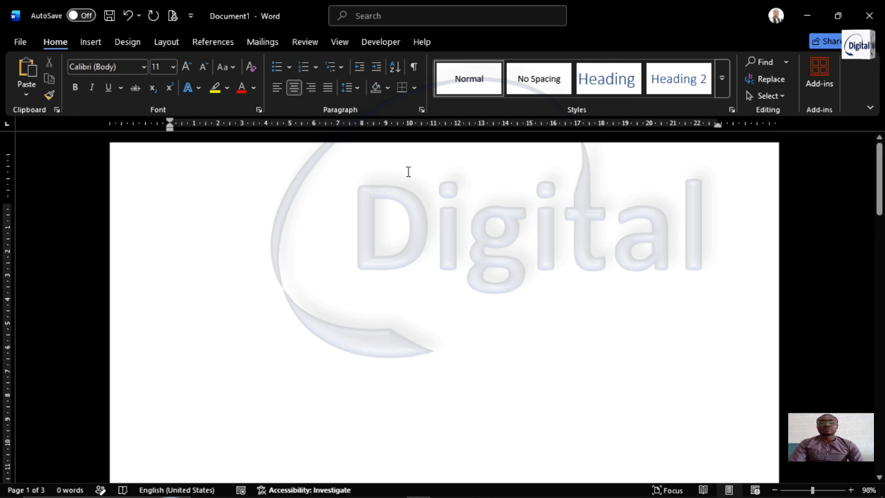
pyautogui.click(90, 43)
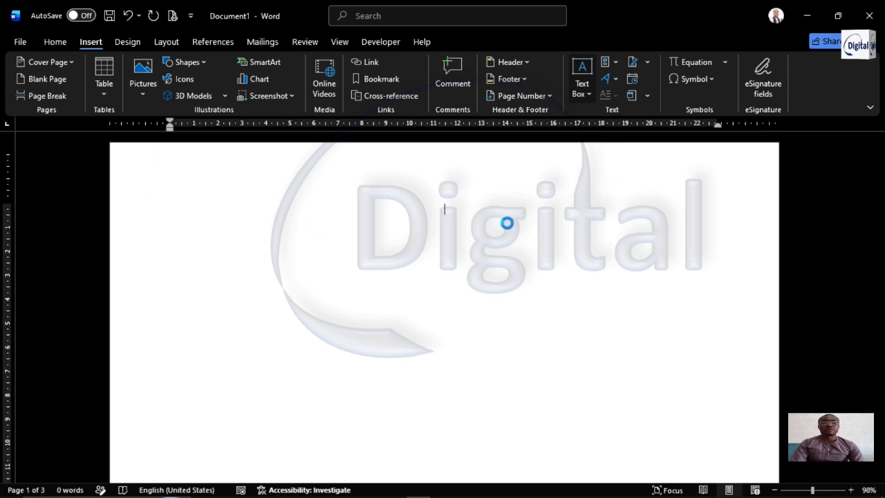
pyautogui.click(583, 83)
pyautogui.click(607, 164)
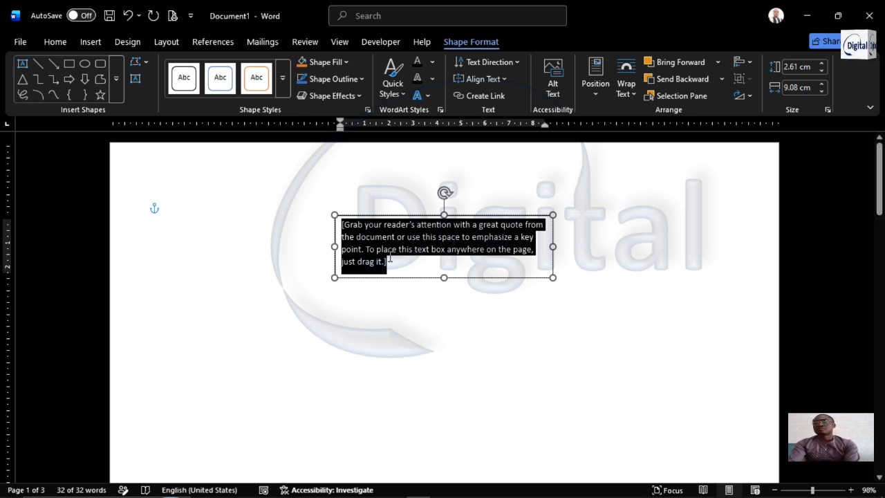
# Replace the text box's placeholder text with "APPENDIX A" and centre it
pyautogui.press('Delete')
pyautogui.write('APPENDIX')
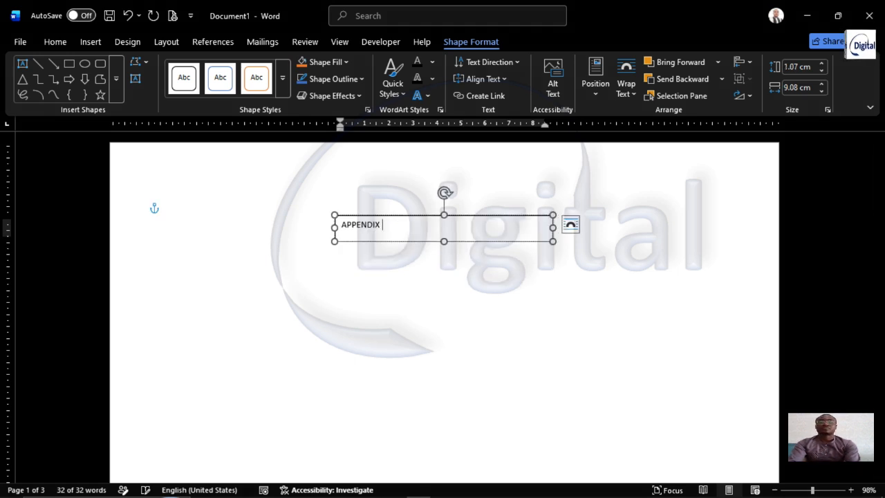
pyautogui.write(' A')
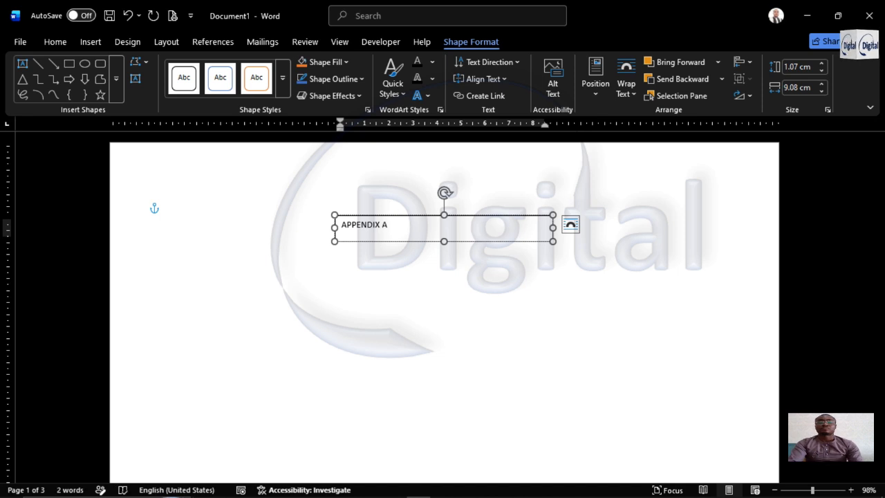
pyautogui.hotkey('ctrl', 'e')
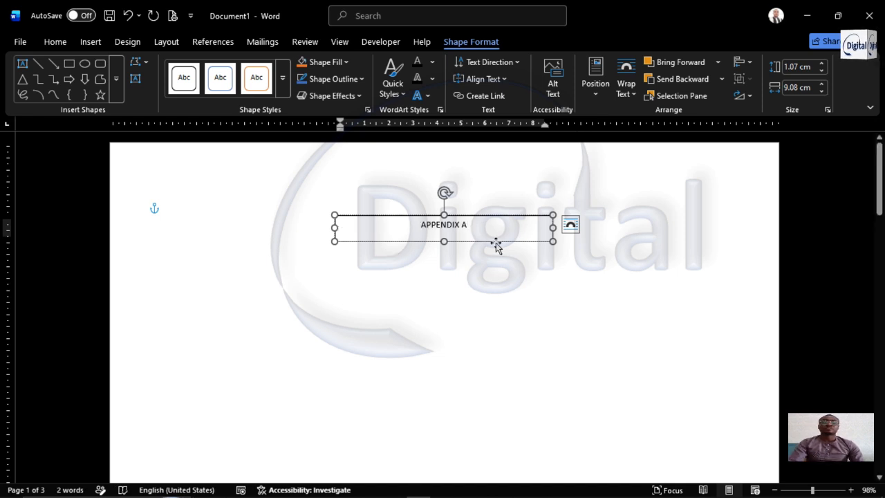
# Set the font of the whole text box to Berlin Sans FB Demi
pyautogui.click(496, 243)
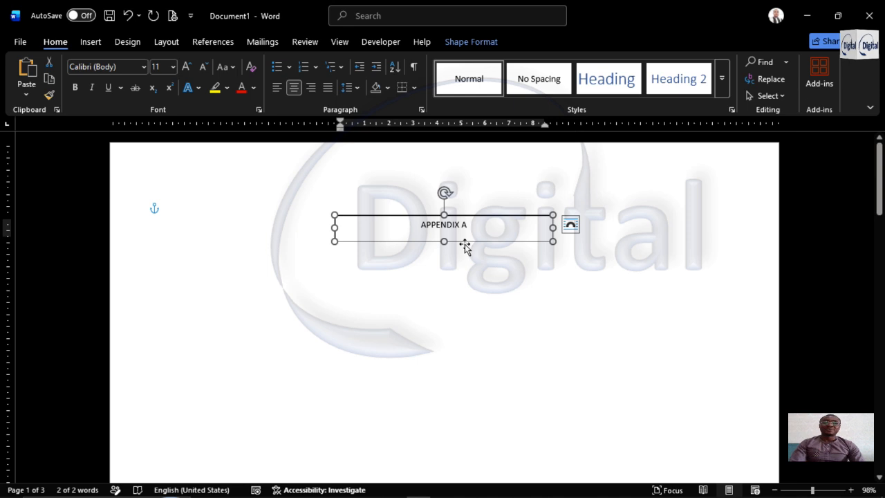
pyautogui.click(143, 66)
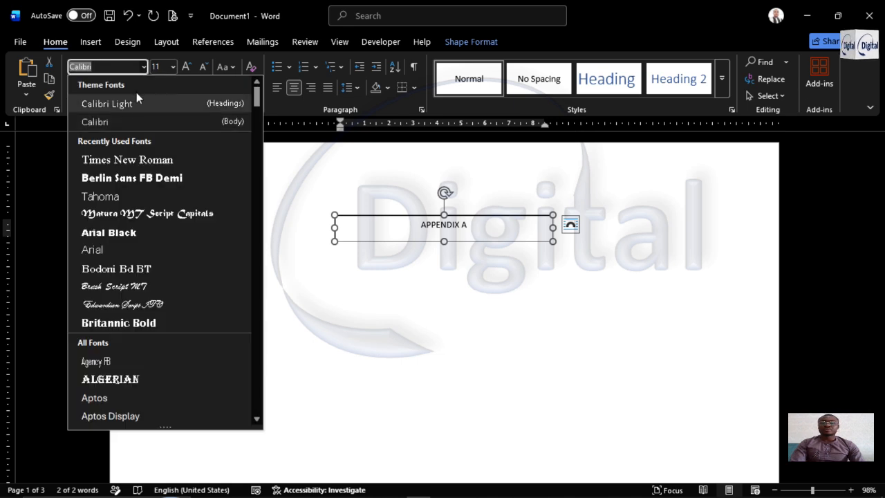
pyautogui.click(126, 179)
# Enlarge the text box on the first page to about 18 cm wide and 10 cm tall
pyautogui.moveTo(554, 240); pyautogui.dragTo(667, 307)
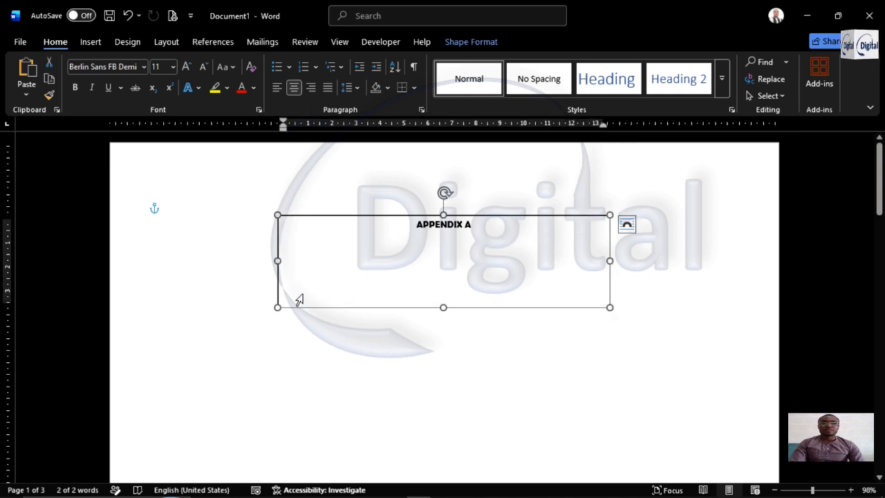
pyautogui.moveTo(277, 307); pyautogui.dragTo(210, 435)
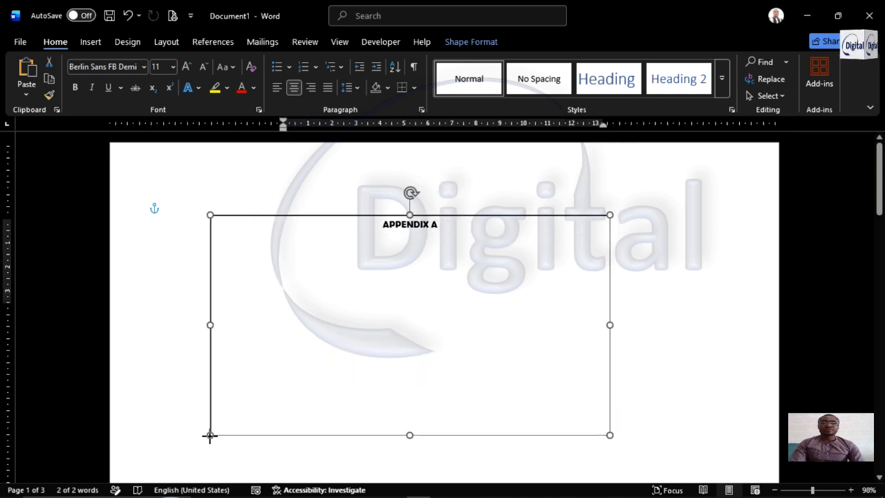
pyautogui.moveTo(611, 433); pyautogui.dragTo(653, 449)
# Set the font size of the "APPENDIX A" title to 36
pyautogui.click(455, 224)
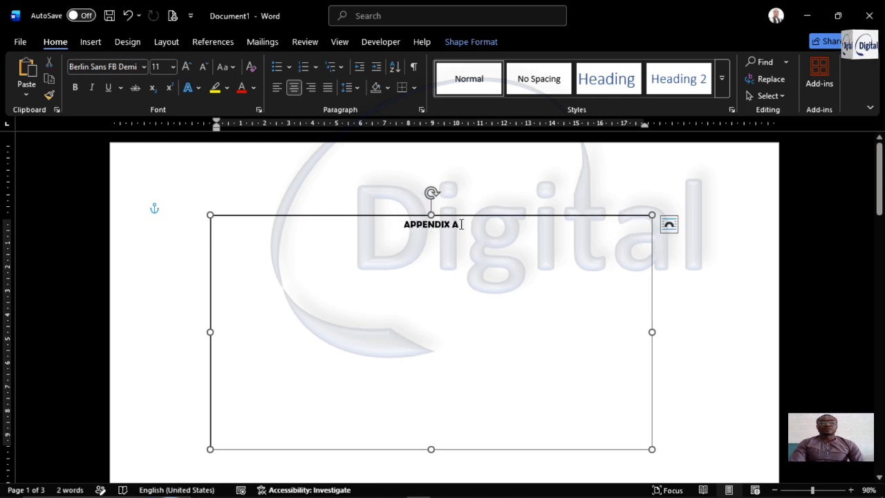
pyautogui.moveTo(461, 224); pyautogui.dragTo(410, 229)
pyautogui.click(186, 67)
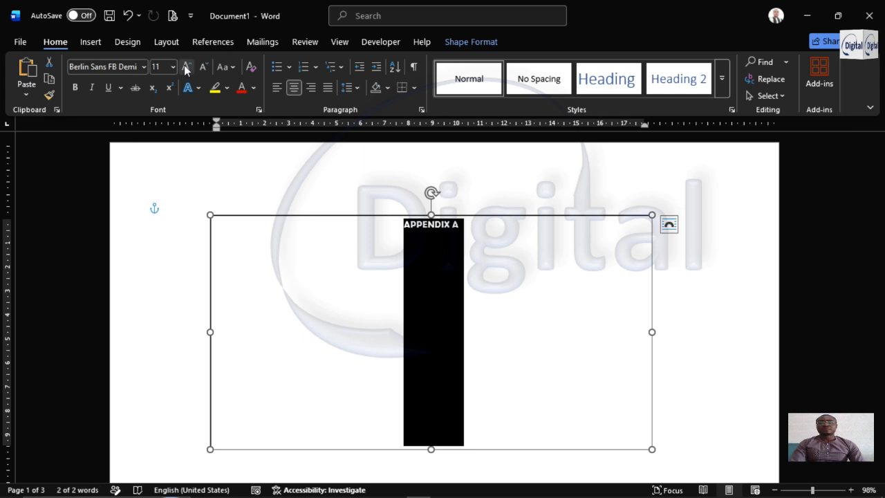
pyautogui.click(186, 67)
pyautogui.click(185, 67)
pyautogui.click(173, 67)
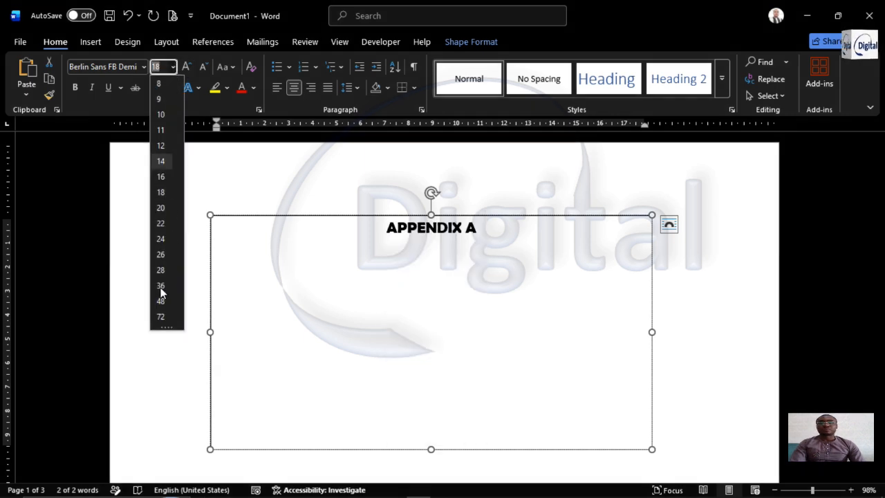
pyautogui.click(160, 285)
# Add centred lines reading "BY" and "NAME OR NUMBER" beneath the "APPENDIX A" title, leaving a blank line under the title
pyautogui.click(518, 267)
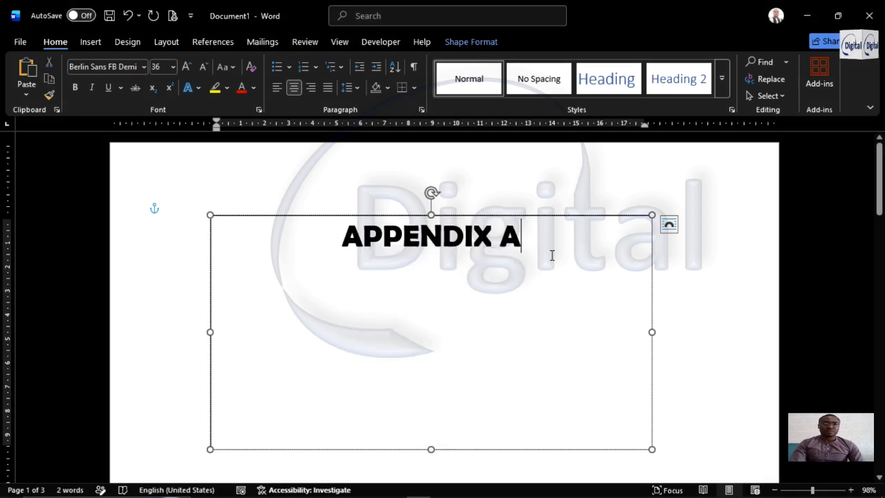
pyautogui.press('Return')
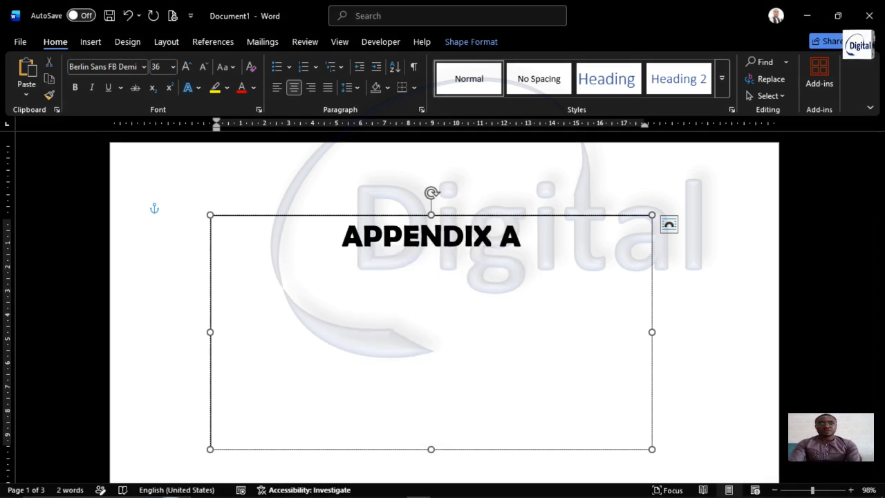
pyautogui.write('BY')
pyautogui.press('Return')
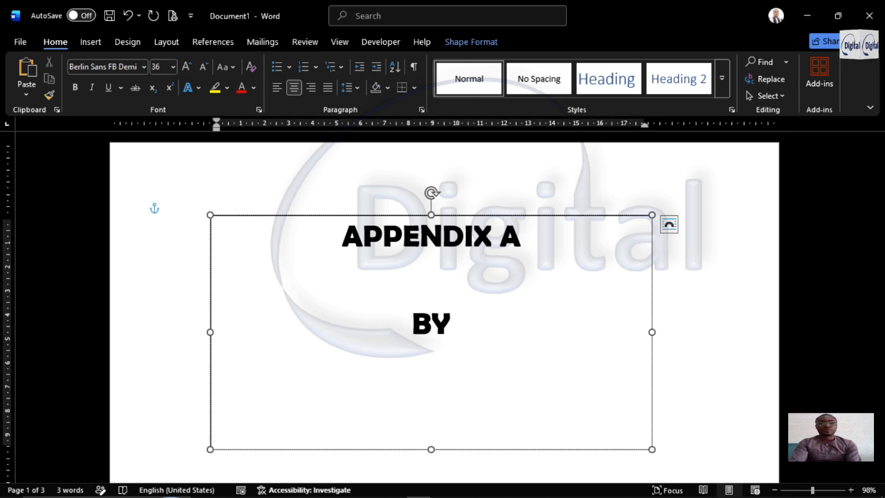
pyautogui.write('NAME')
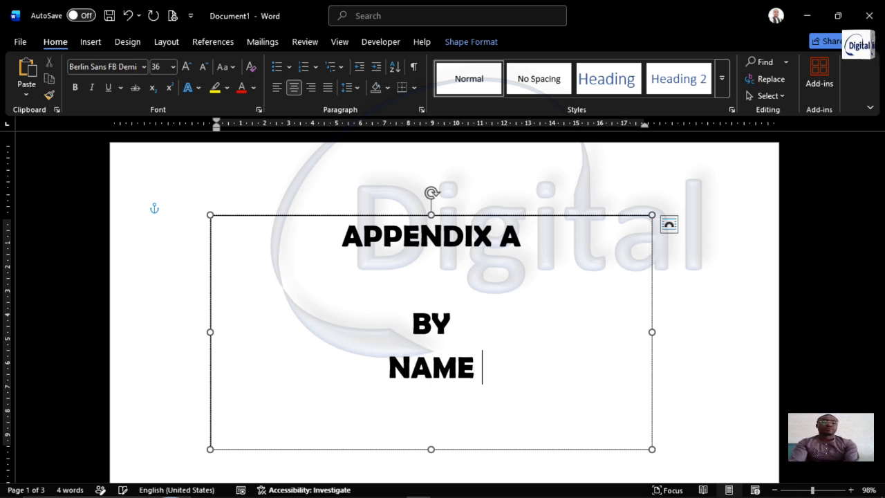
pyautogui.write(' POR')
pyautogui.press('BackSpace')
pyautogui.press('BackSpace')
pyautogui.press('BackSpace')
pyautogui.write('OR')
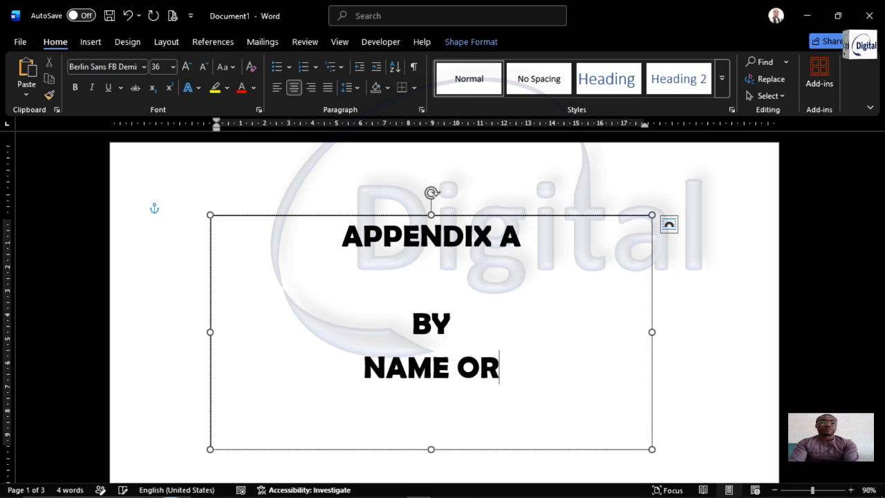
pyautogui.write(' NUMBER')
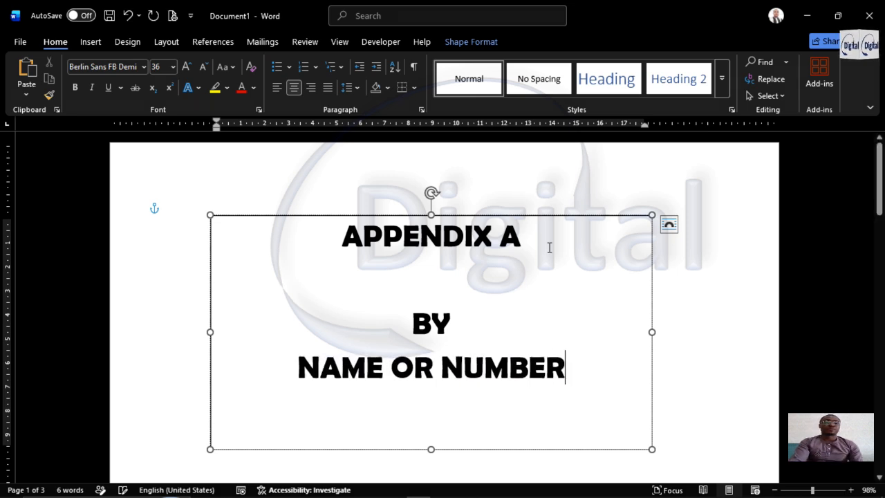
# Apply the second preset shape effect in the first row to the whole "APPENDIX A" text box
pyautogui.click(650, 306)
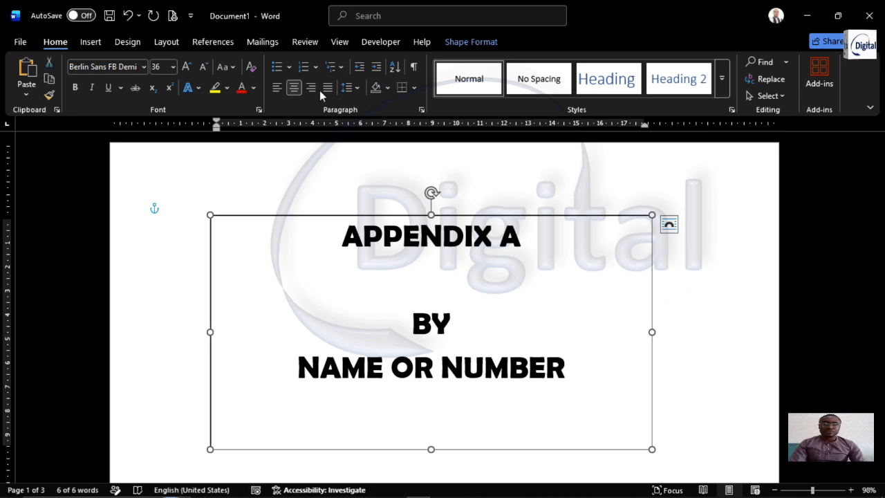
pyautogui.click(461, 42)
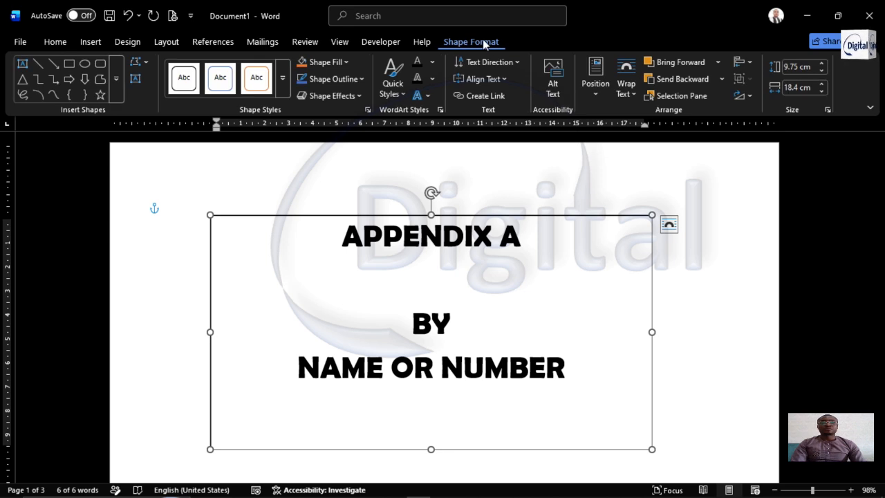
pyautogui.click(355, 97)
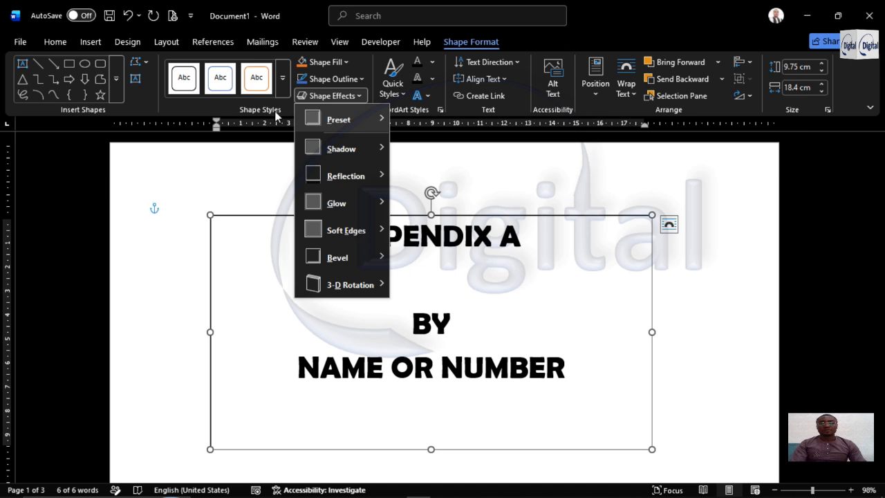
pyautogui.moveTo(339, 120)
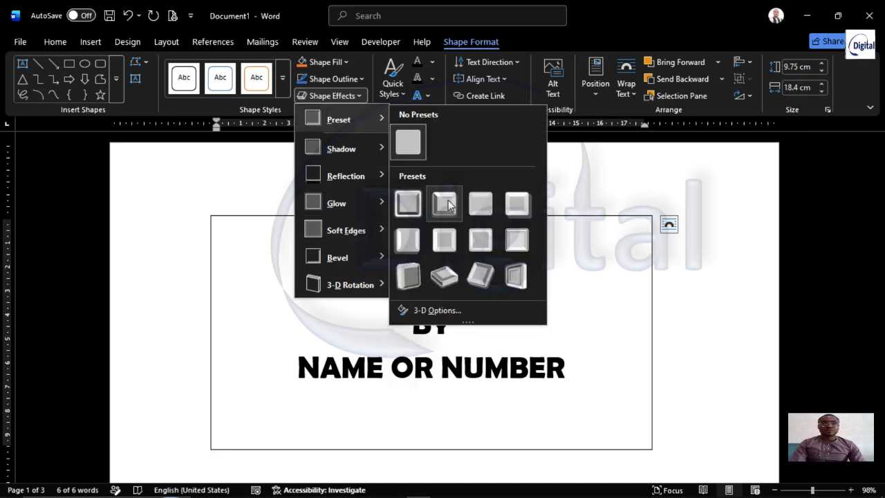
pyautogui.click(447, 204)
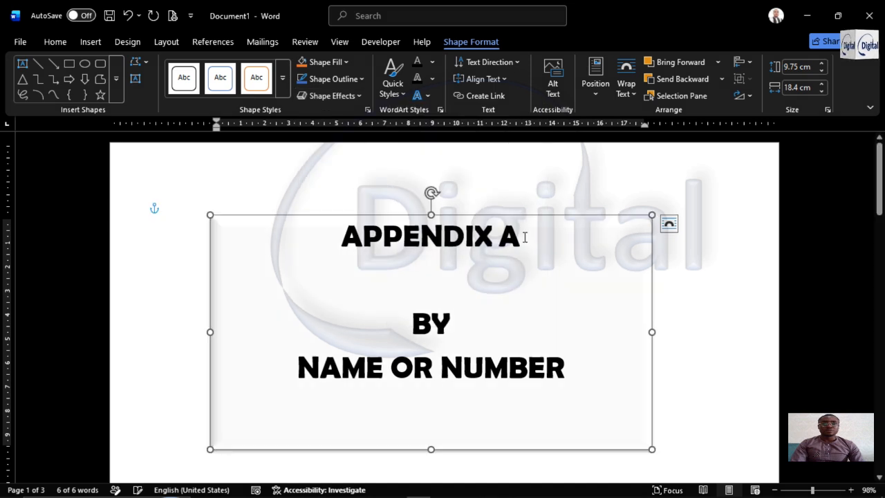
# Enlarge the text box to about 19.4 cm wide and 10.1 cm tall, and give it a centred outer shadow
pyautogui.moveTo(652, 215); pyautogui.dragTo(676, 208)
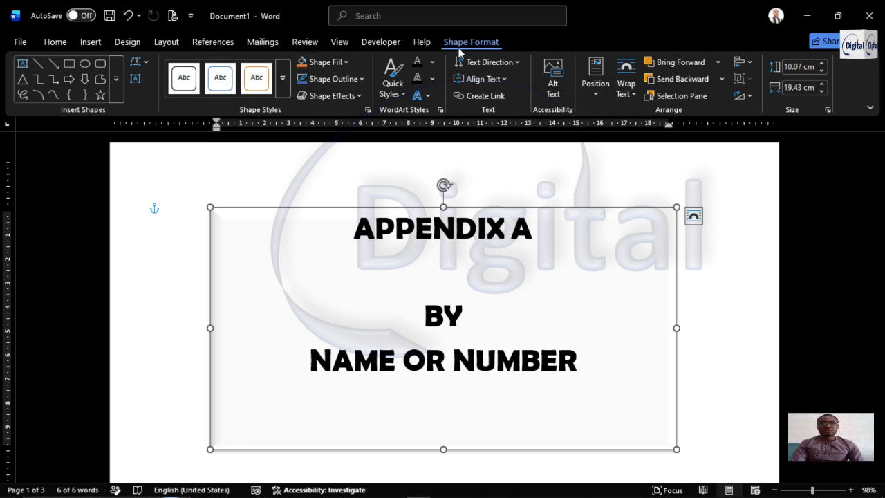
pyautogui.click(356, 96)
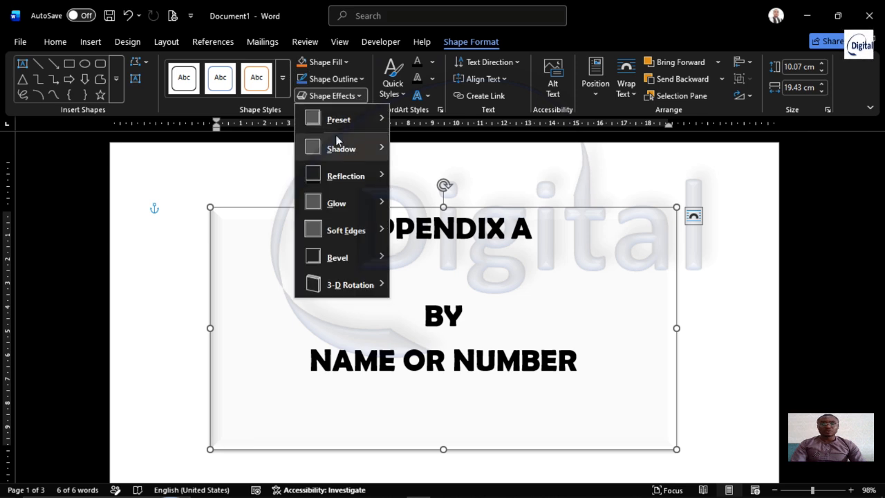
pyautogui.moveTo(367, 150)
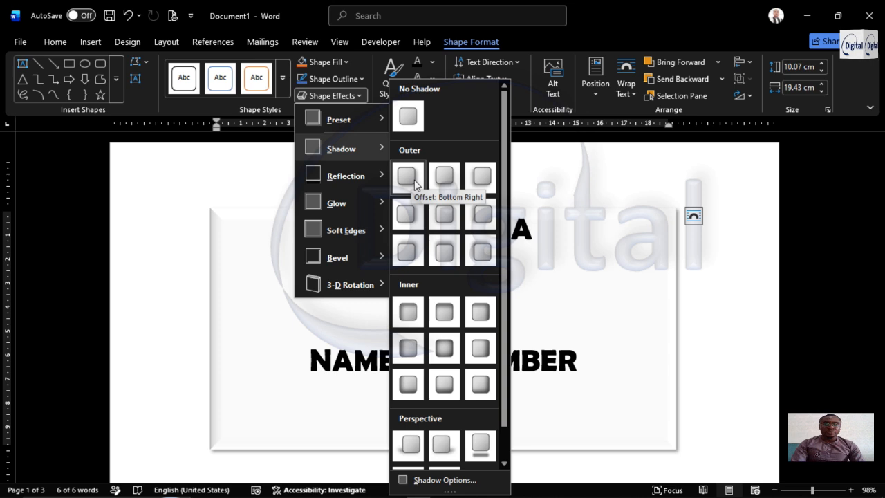
pyautogui.click(444, 213)
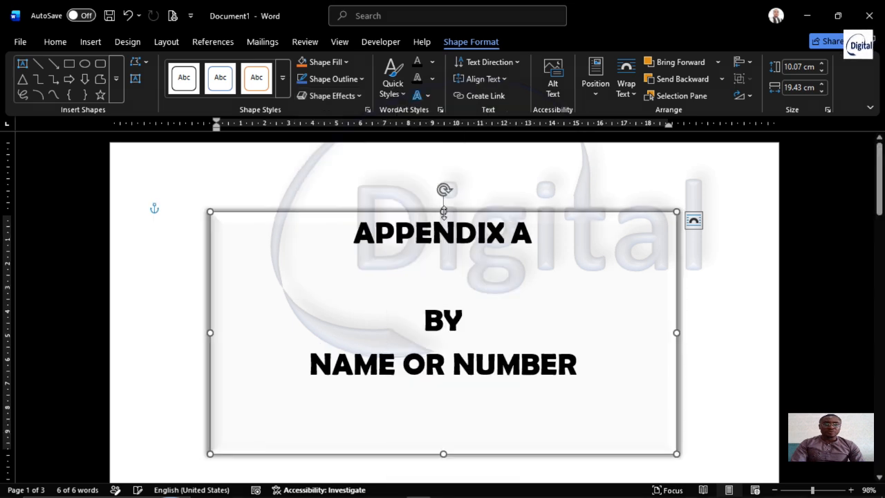
pyautogui.click(795, 313)
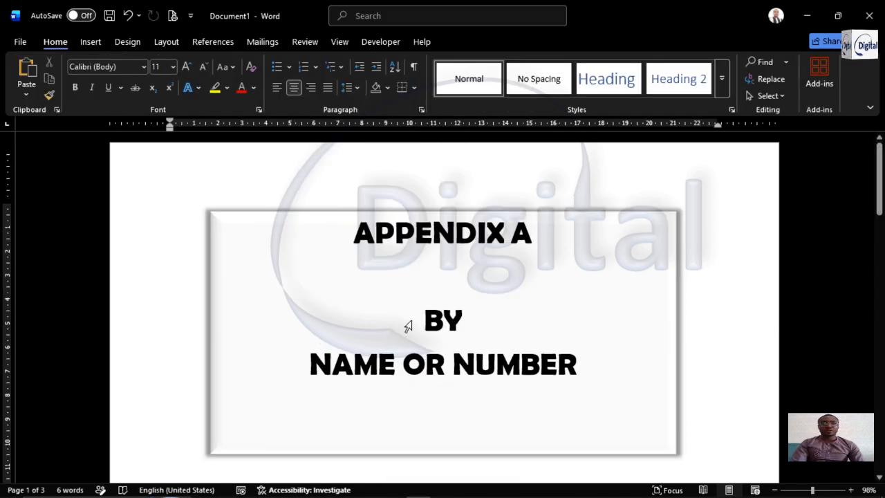
# Enlarge the text box further by extending both lower corners outward and down
pyautogui.scroll(-9, 413, 297)
pyautogui.scroll(5, 424, 242)
pyautogui.click(414, 227)
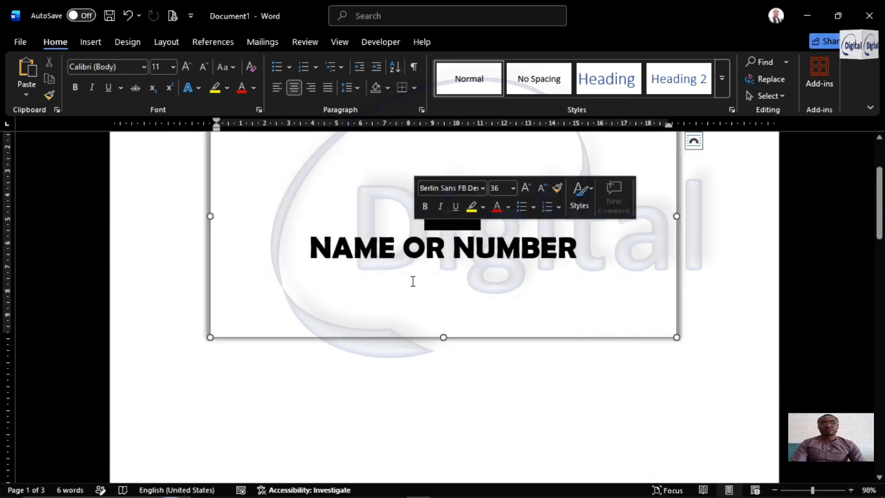
pyautogui.click(443, 337)
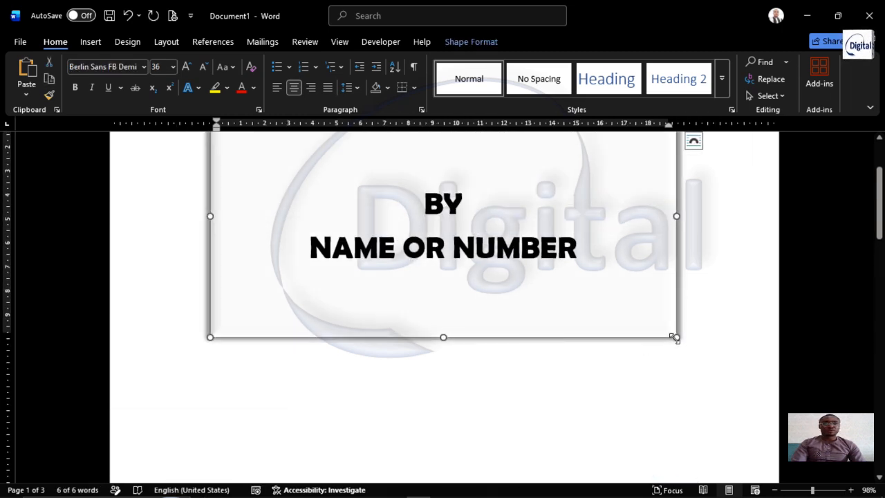
pyautogui.moveTo(676, 337); pyautogui.dragTo(704, 372)
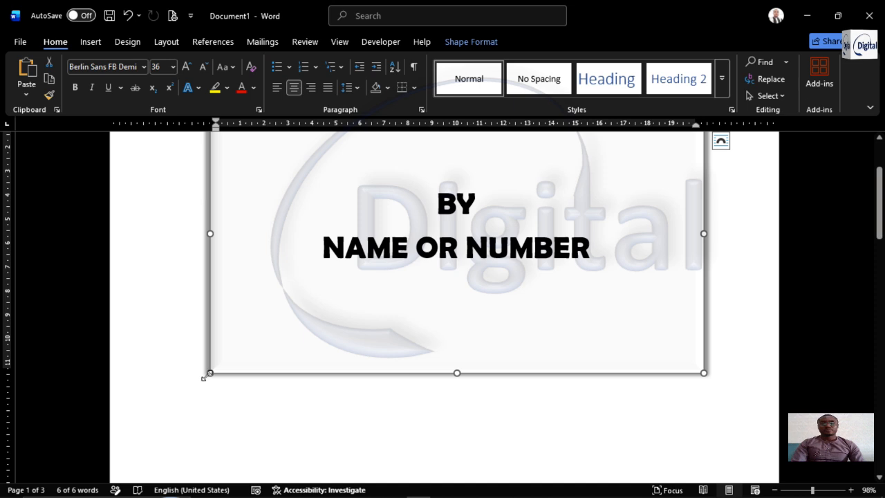
pyautogui.moveTo(196, 379); pyautogui.dragTo(186, 391)
pyautogui.scroll(3, 431, 306)
# Apply the "Moderate Frame, White" picture style to the university campus picture on page 2
pyautogui.scroll(-1, 518, 242)
pyautogui.scroll(-10, 518, 241)
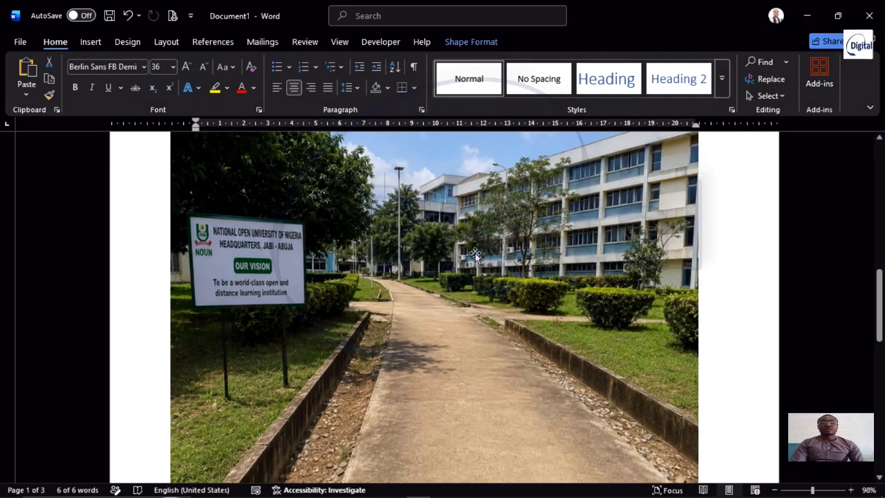
pyautogui.scroll(4, 475, 254)
pyautogui.scroll(-4, 475, 254)
pyautogui.click(465, 263)
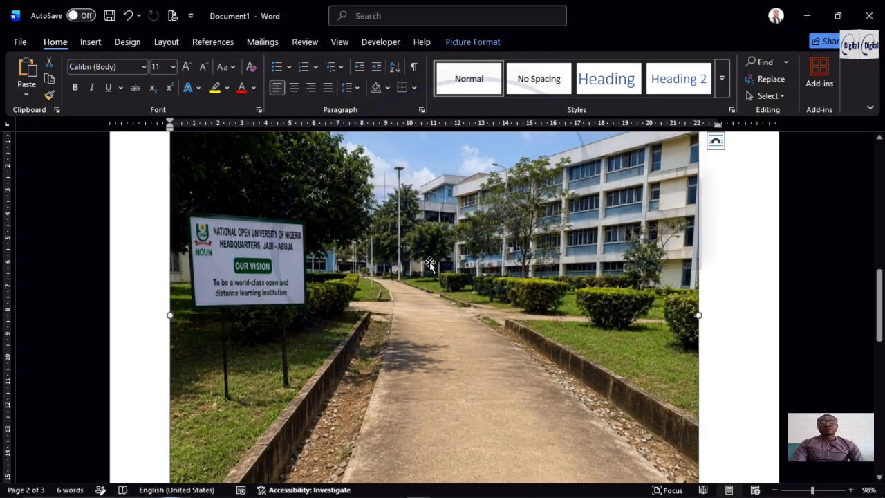
pyautogui.scroll(3, 430, 265)
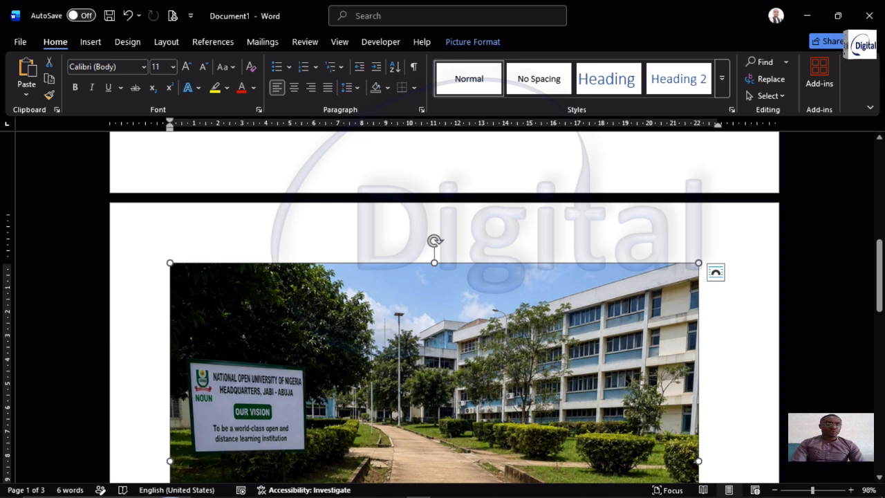
pyautogui.keyDown('ctrl'); pyautogui.scroll(-2, 625, 302); pyautogui.keyUp('ctrl')
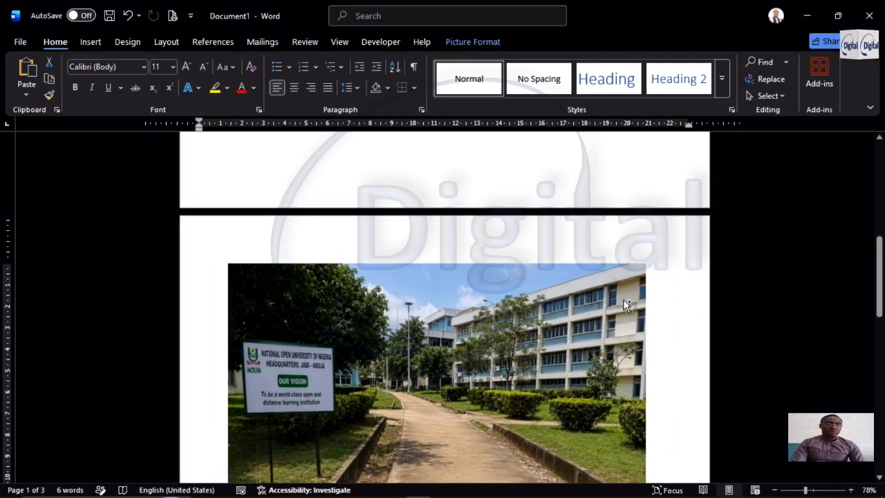
pyautogui.scroll(-2, 556, 319)
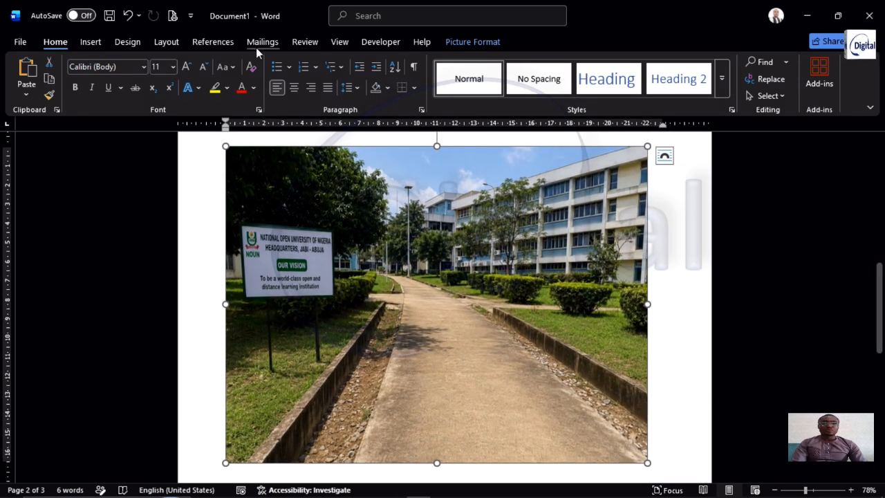
pyautogui.click(472, 42)
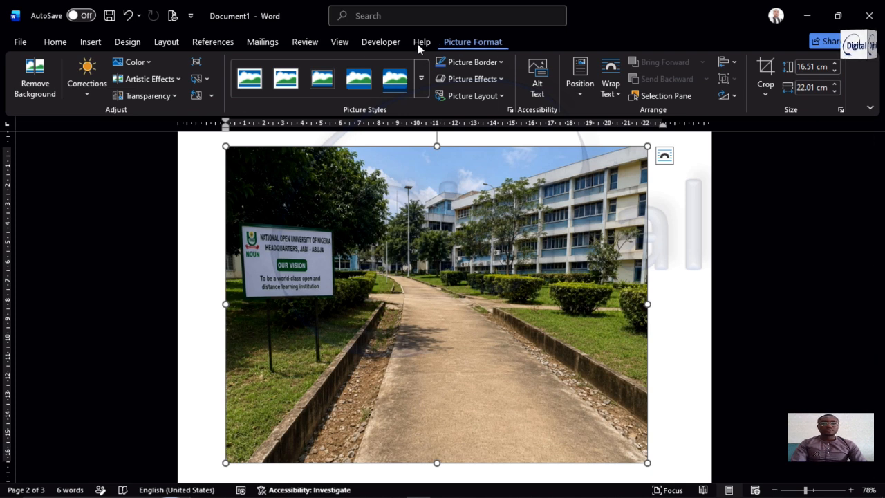
pyautogui.click(421, 87)
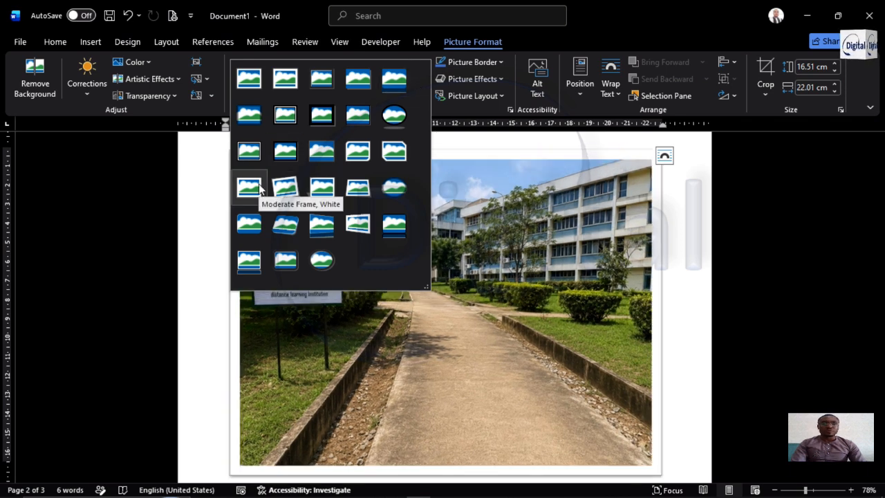
pyautogui.click(249, 115)
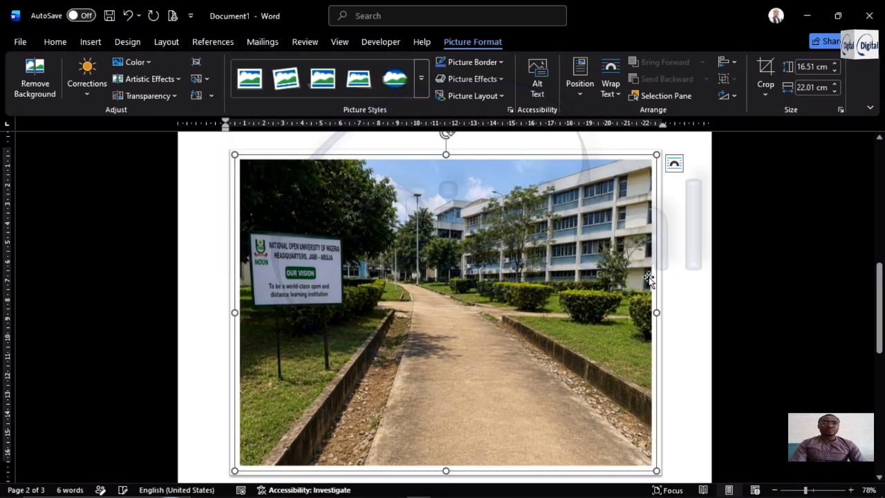
# Review the layout of the framed campus picture on page 2 and the text box on page 1
pyautogui.scroll(-5, 652, 277)
pyautogui.scroll(5, 611, 287)
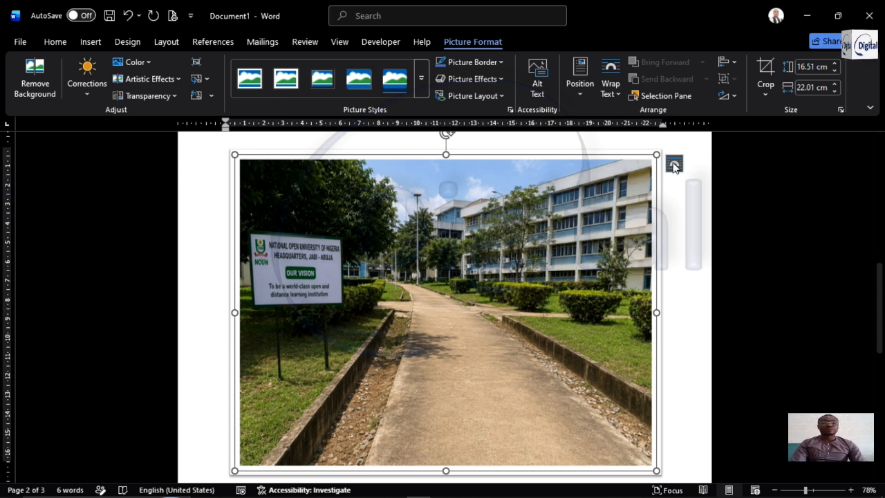
pyautogui.scroll(3, 426, 263)
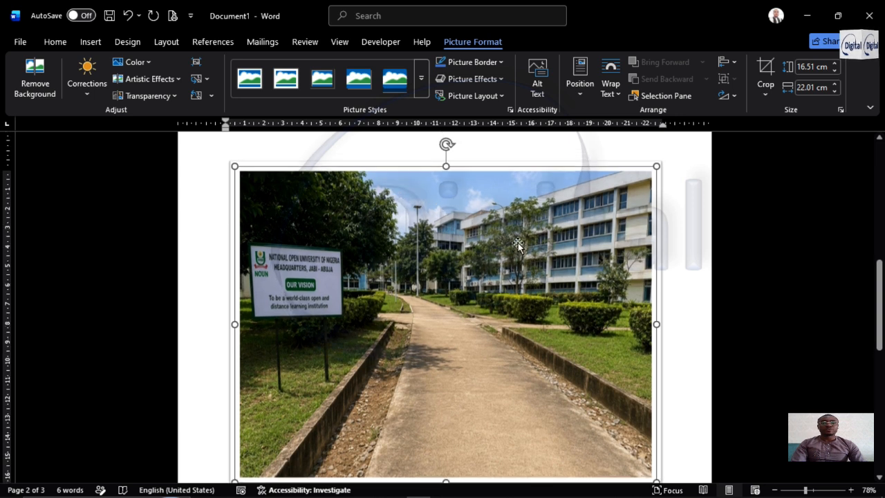
pyautogui.moveTo(476, 290); pyautogui.dragTo(515, 222)
pyautogui.moveTo(540, 296); pyautogui.dragTo(524, 246)
pyautogui.moveTo(545, 329); pyautogui.dragTo(593, 242)
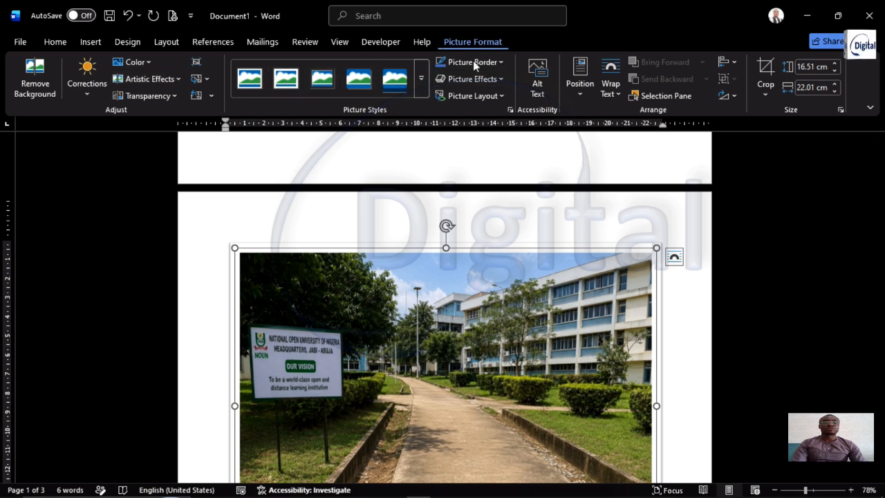
pyautogui.scroll(2, 581, 273)
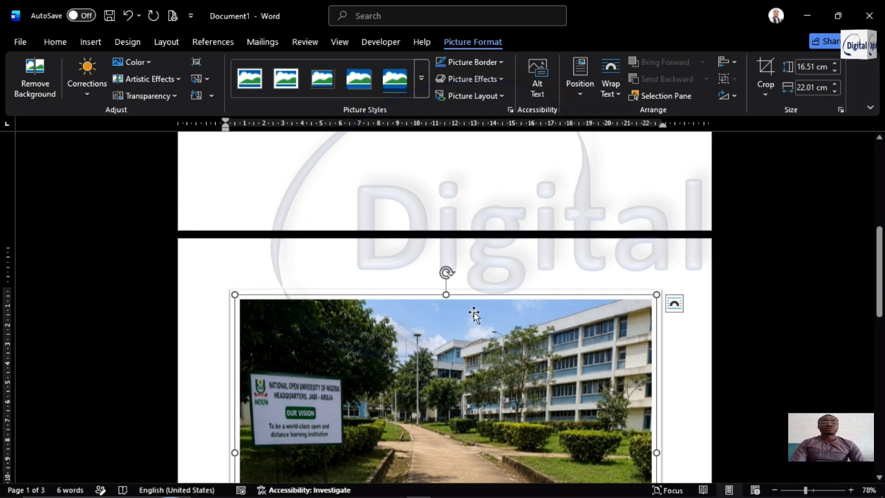
pyautogui.scroll(2, 473, 312)
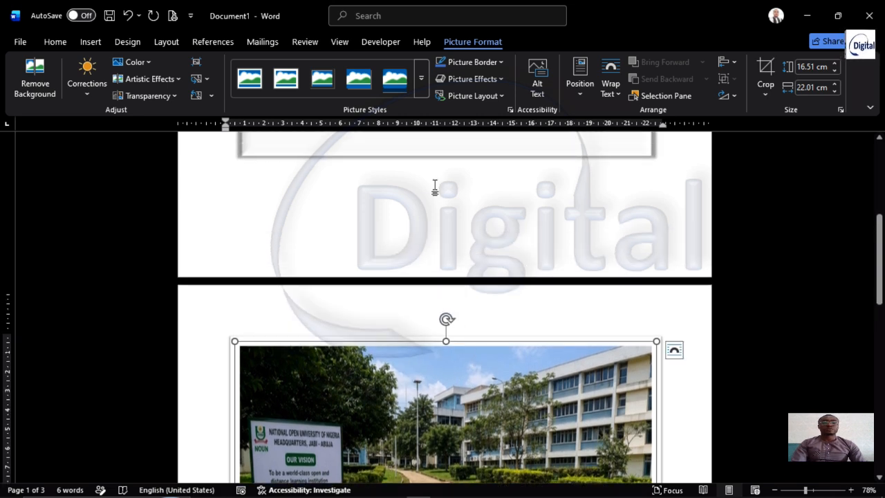
pyautogui.click(435, 188)
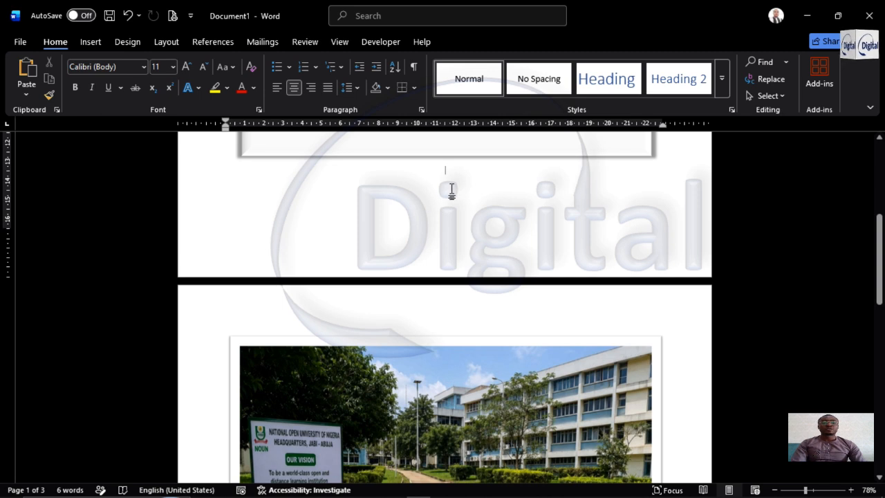
pyautogui.scroll(1, 451, 190)
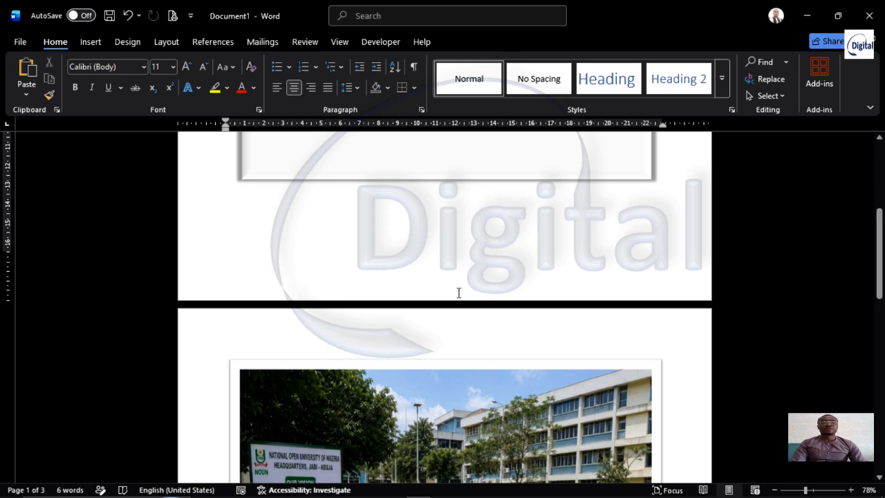
pyautogui.click(492, 385)
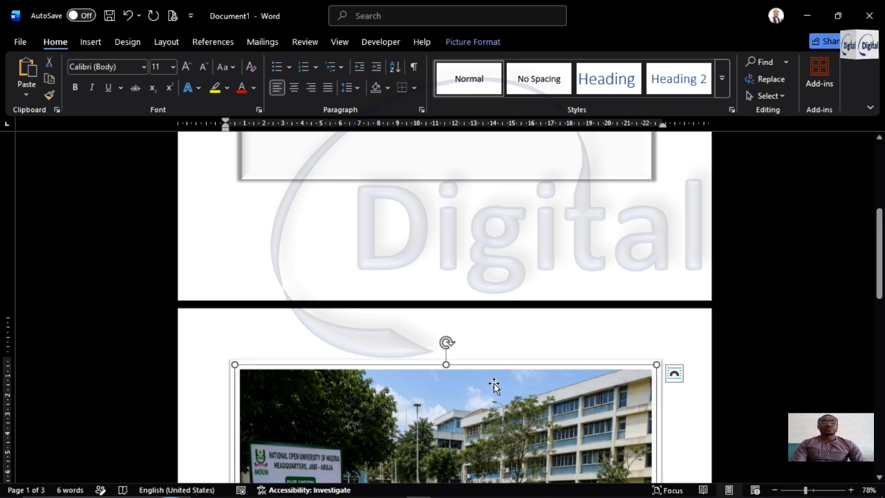
# Set the text wrapping of the campus picture on page 2 to In Front of Text
pyautogui.click(506, 180)
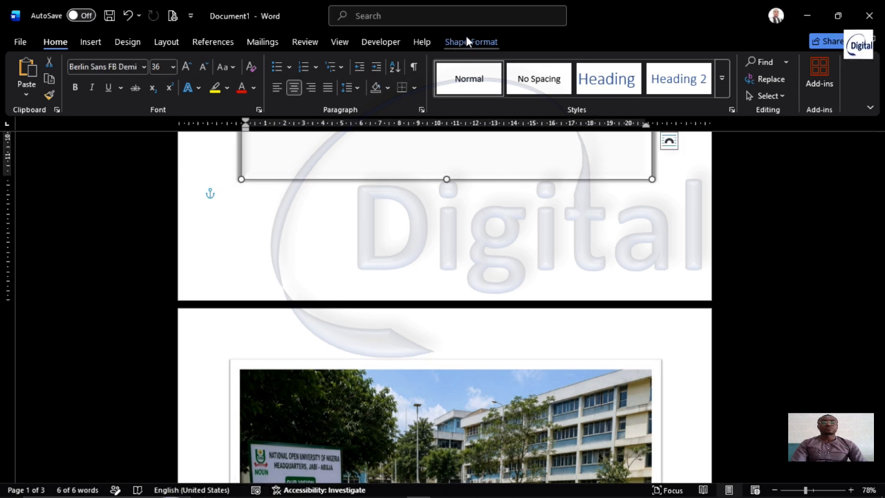
pyautogui.click(532, 384)
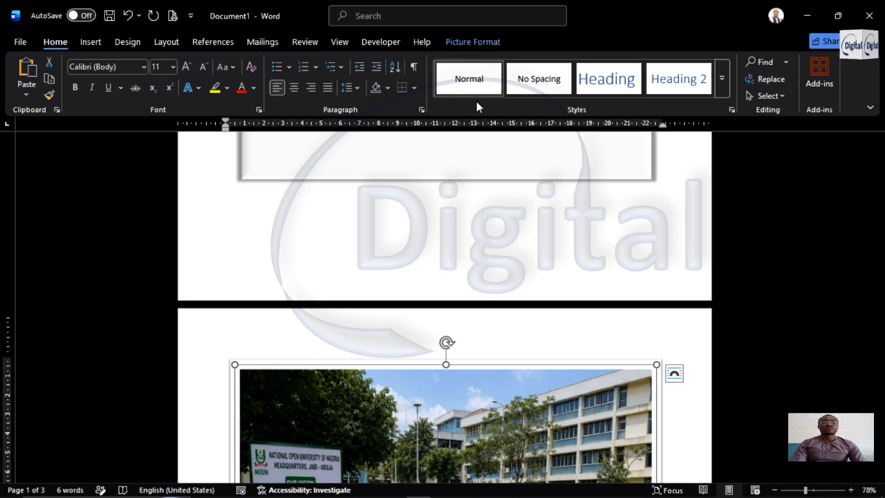
pyautogui.click(463, 41)
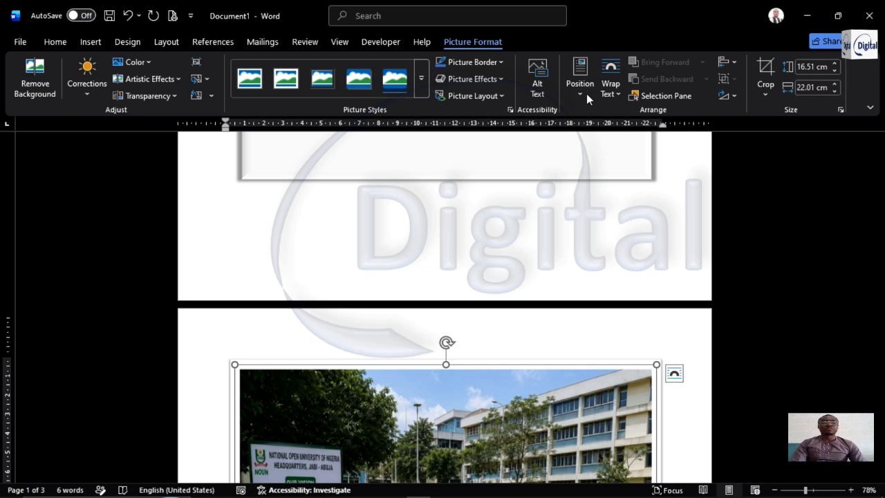
pyautogui.scroll(-3, 604, 330)
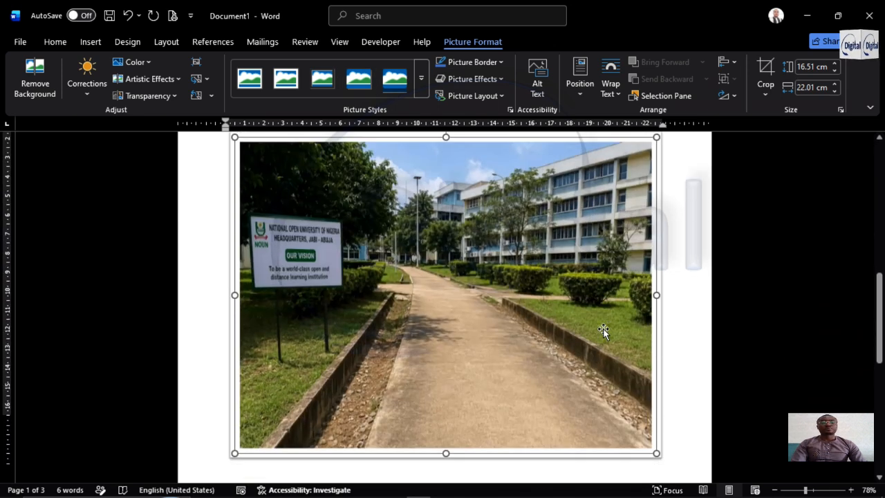
pyautogui.scroll(-1, 604, 332)
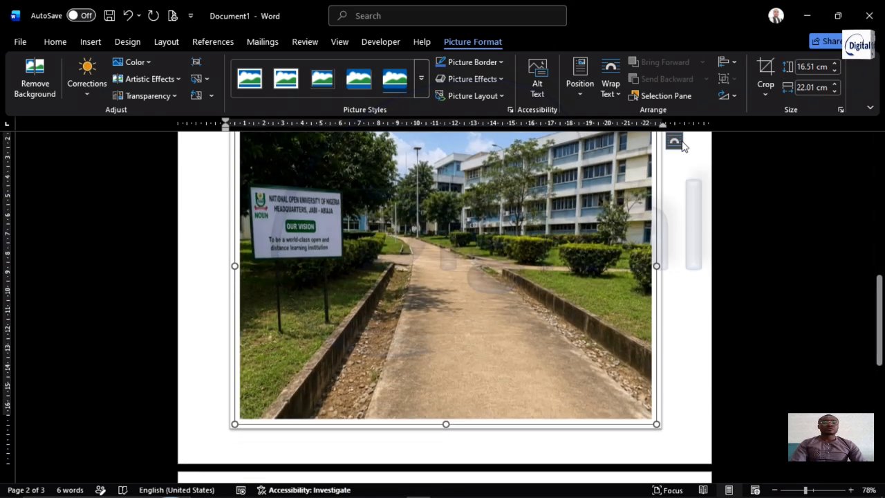
pyautogui.click(611, 84)
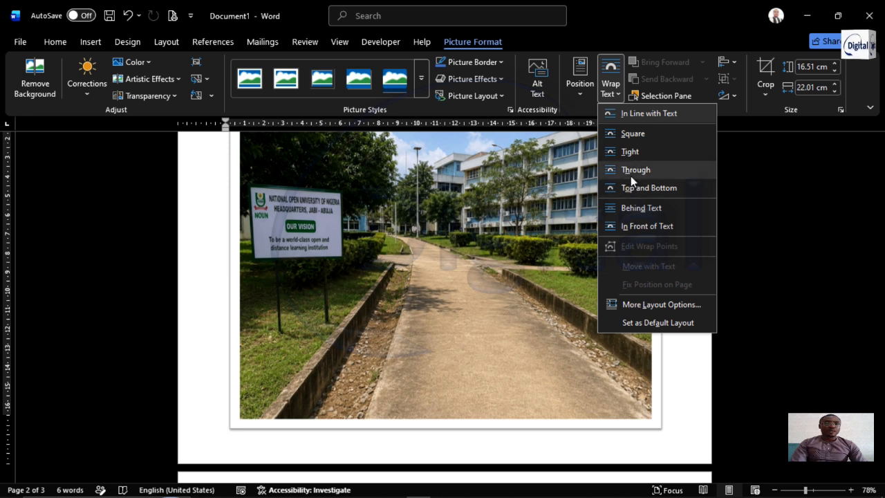
pyautogui.click(642, 224)
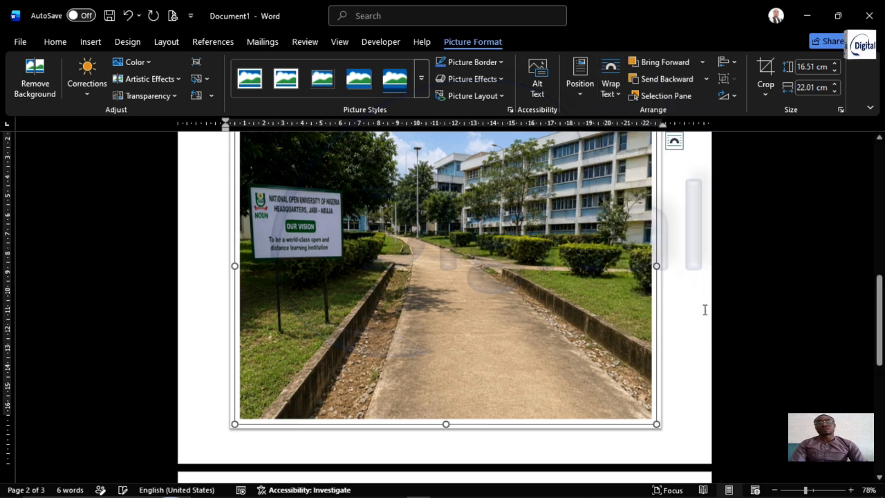
# Examine how the campus picture sits on page 2 and how it relates to the page below
pyautogui.scroll(-4, 668, 245)
pyautogui.scroll(2, 674, 249)
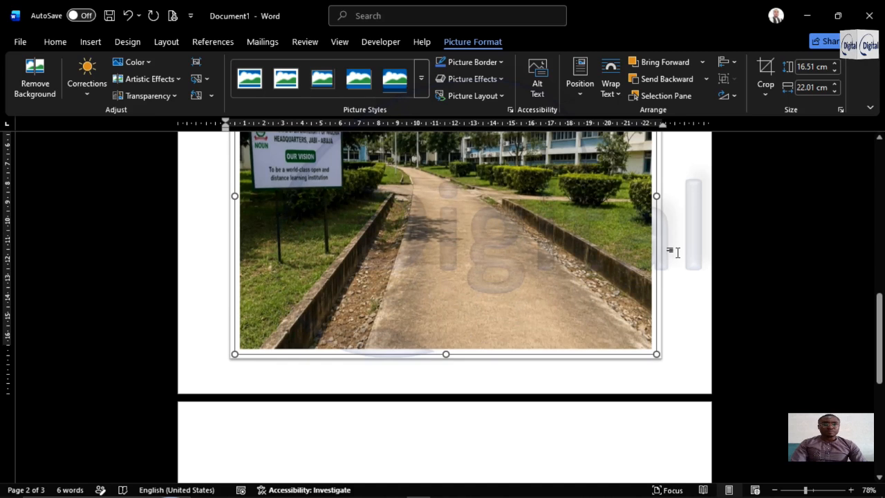
pyautogui.scroll(1, 672, 251)
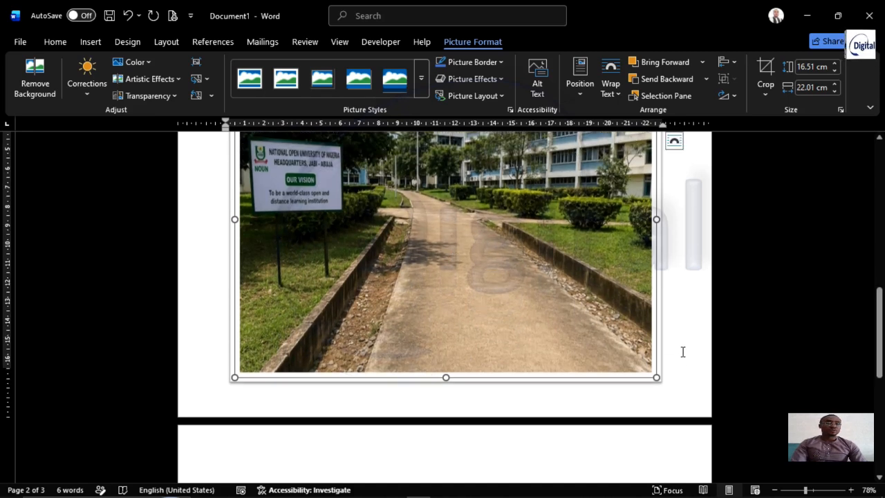
pyautogui.click(684, 352)
pyautogui.click(653, 352)
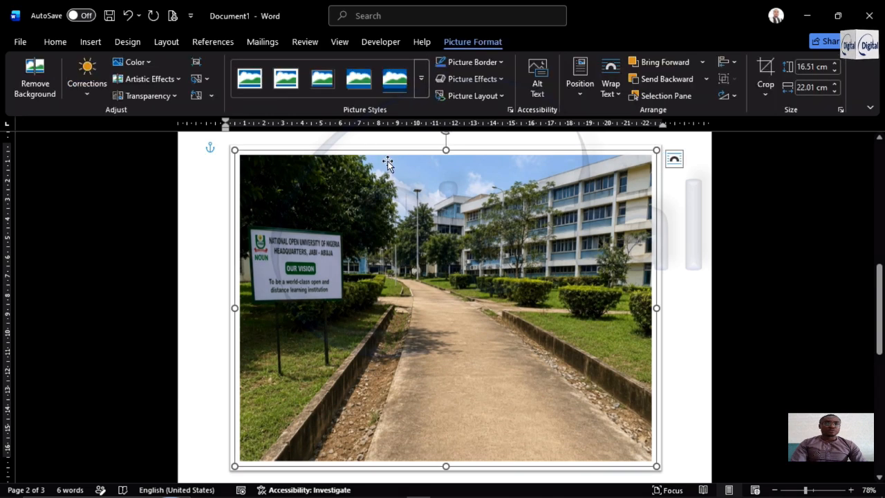
pyautogui.scroll(-1, 670, 298)
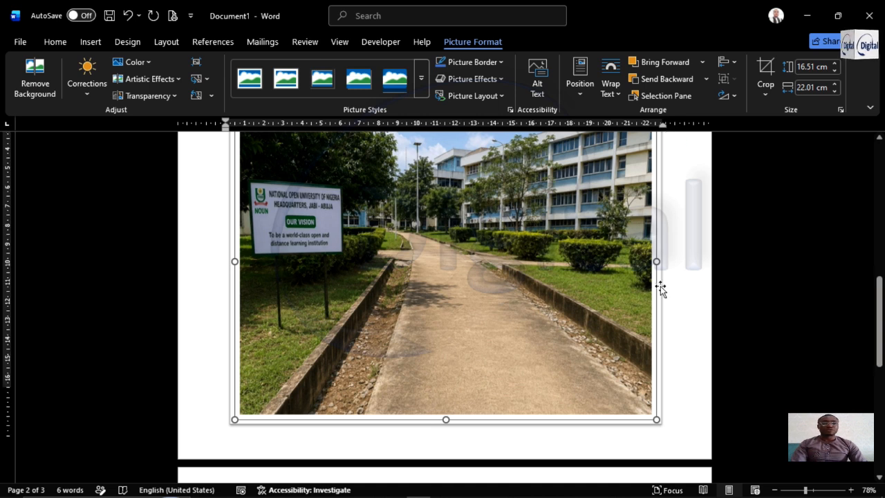
pyautogui.scroll(-3, 661, 289)
pyautogui.scroll(-1, 660, 289)
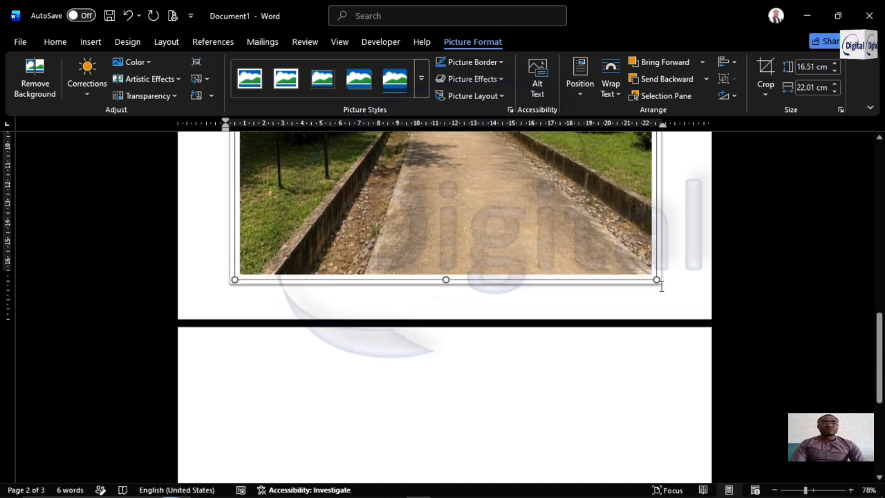
pyautogui.scroll(10, 509, 231)
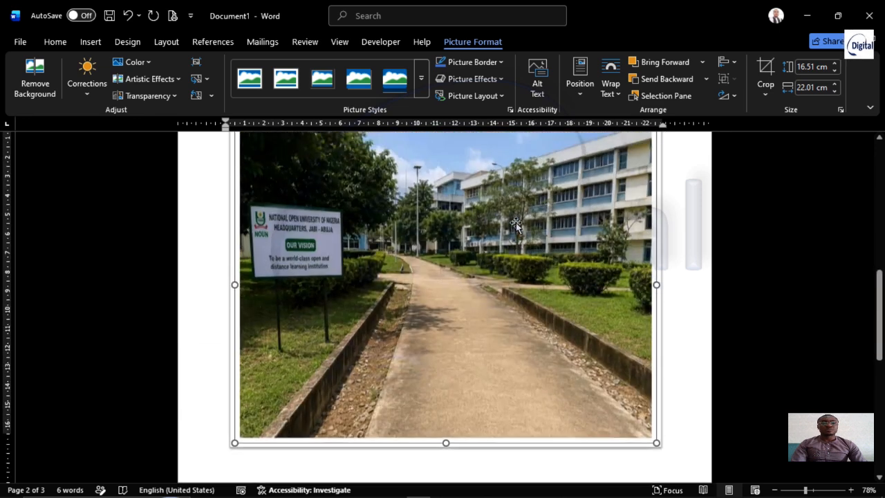
pyautogui.scroll(-6, 521, 228)
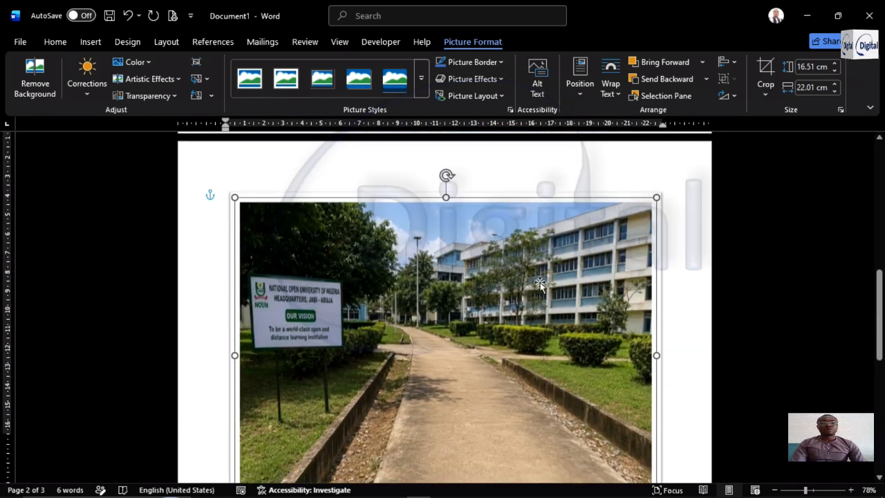
pyautogui.scroll(2, 529, 277)
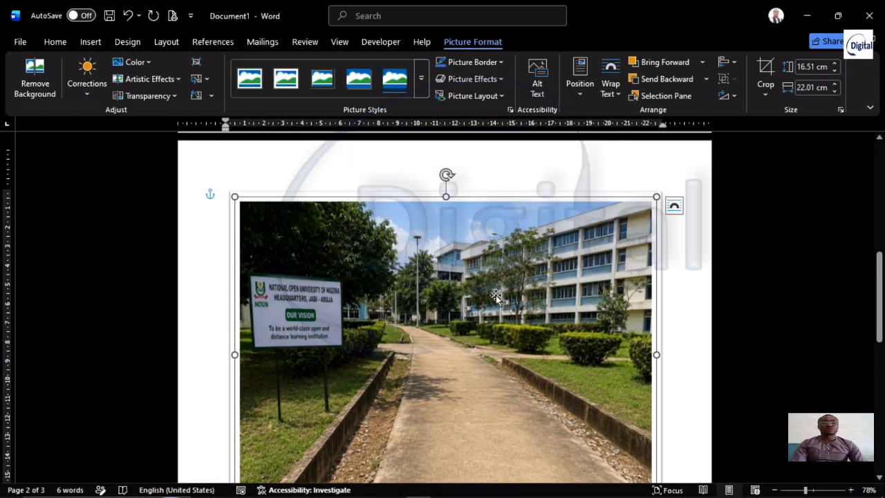
pyautogui.scroll(-4, 498, 292)
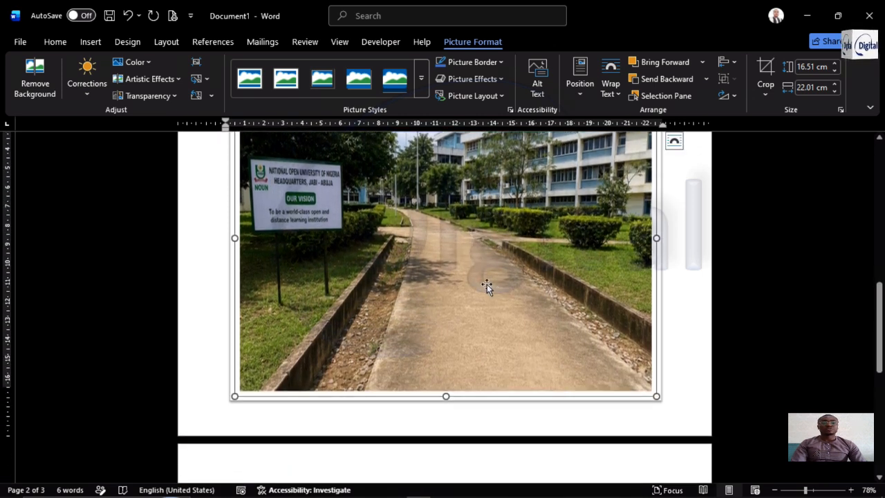
# Duplicate the "APPENDIX A" text box on page 1 and shrink the copy towards its lower-right corner
pyautogui.scroll(12, 517, 274)
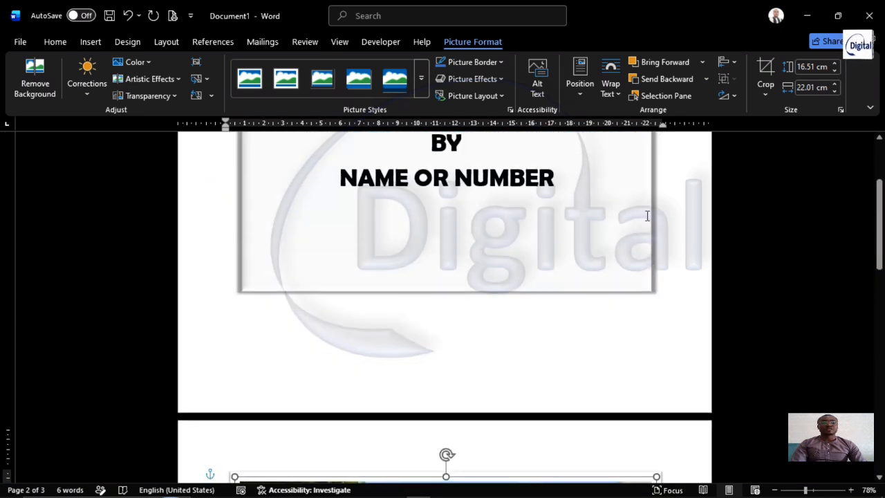
pyautogui.scroll(4, 574, 193)
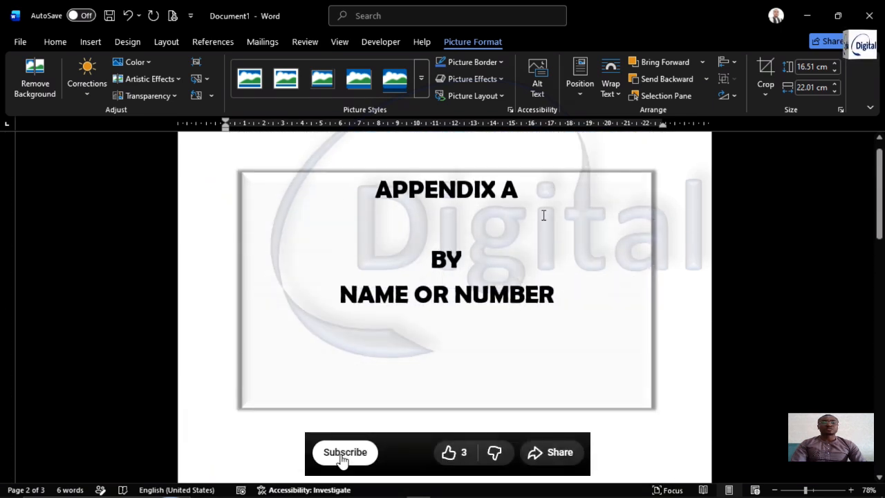
pyautogui.click(653, 256)
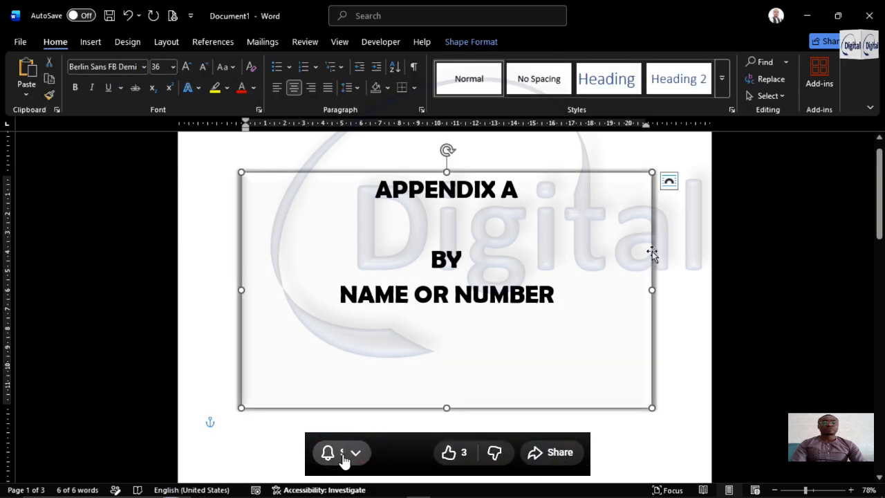
pyautogui.hotkey('ctrl', 'd')
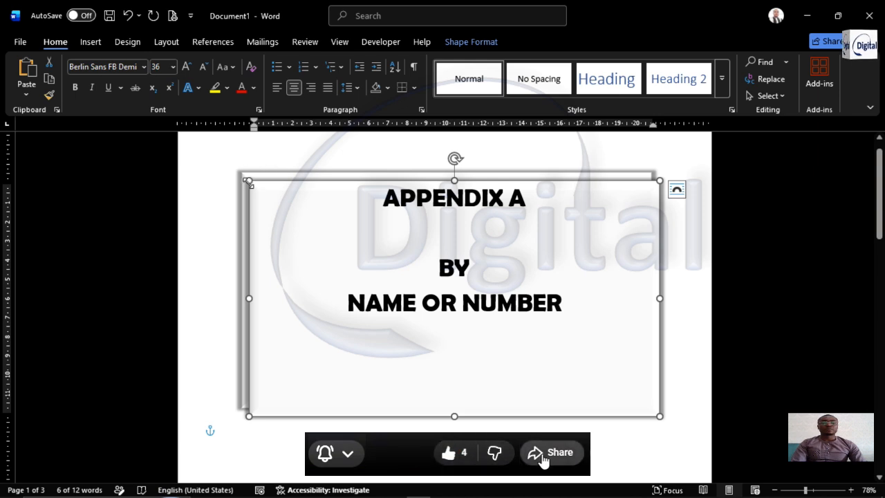
pyautogui.moveTo(340, 255); pyautogui.dragTo(416, 325)
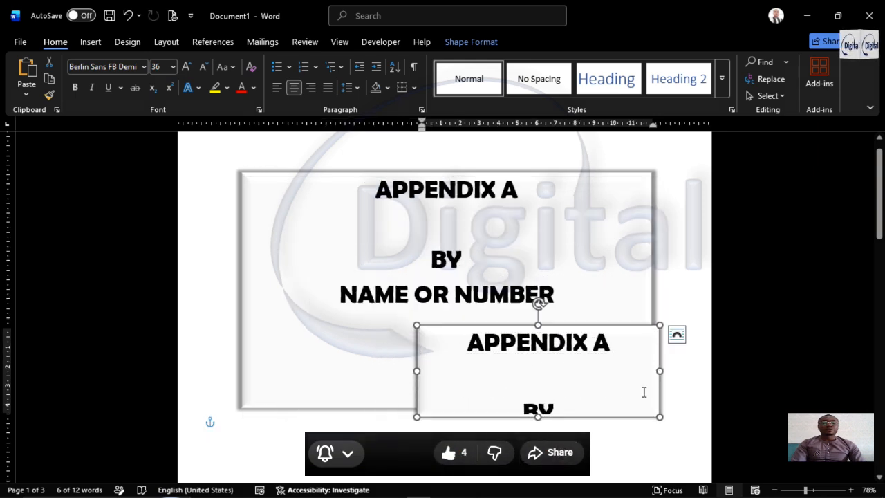
# Move the small text box copy to page 2 and place it over the lower middle of the campus picture
pyautogui.scroll(-3, 642, 413)
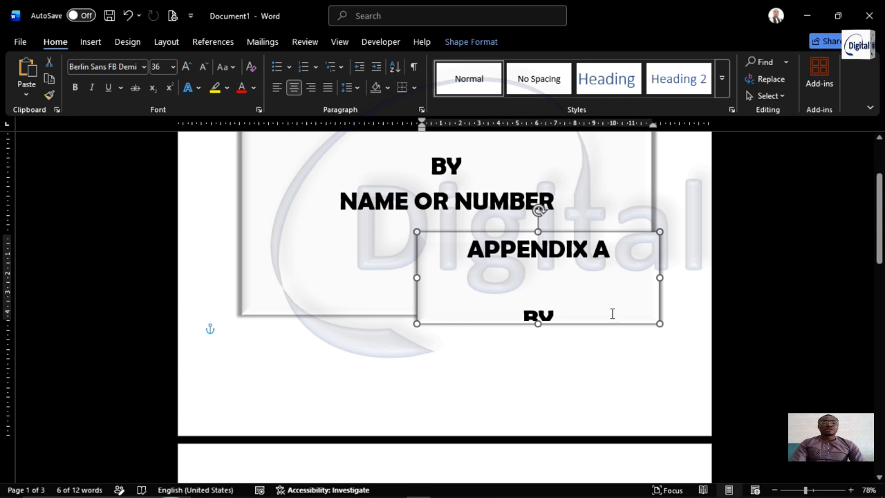
pyautogui.scroll(-6, 607, 323)
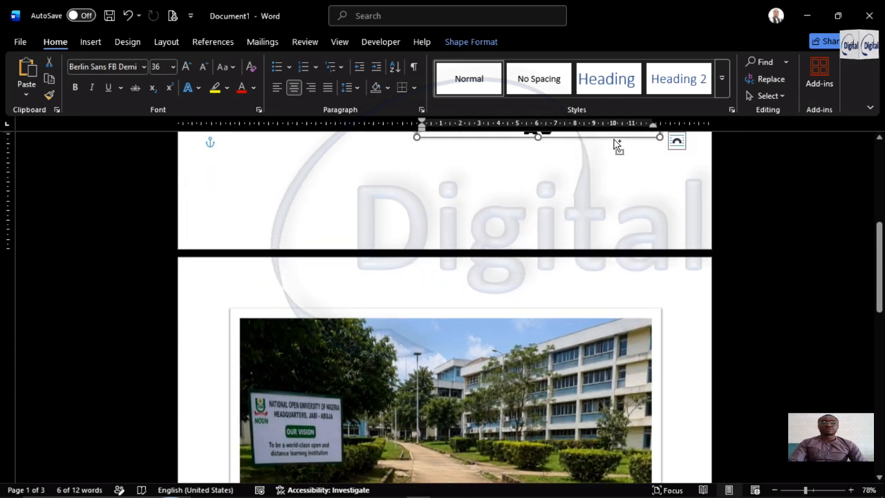
pyautogui.click(419, 389)
pyautogui.scroll(-4, 462, 370)
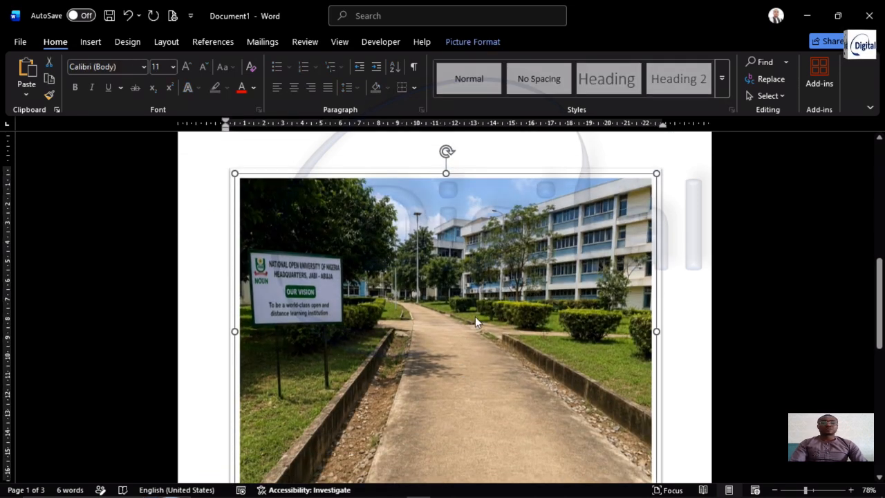
pyautogui.hotkey('ctrl', 'v')
pyautogui.moveTo(401, 265); pyautogui.dragTo(509, 466)
pyautogui.scroll(-5, 538, 399)
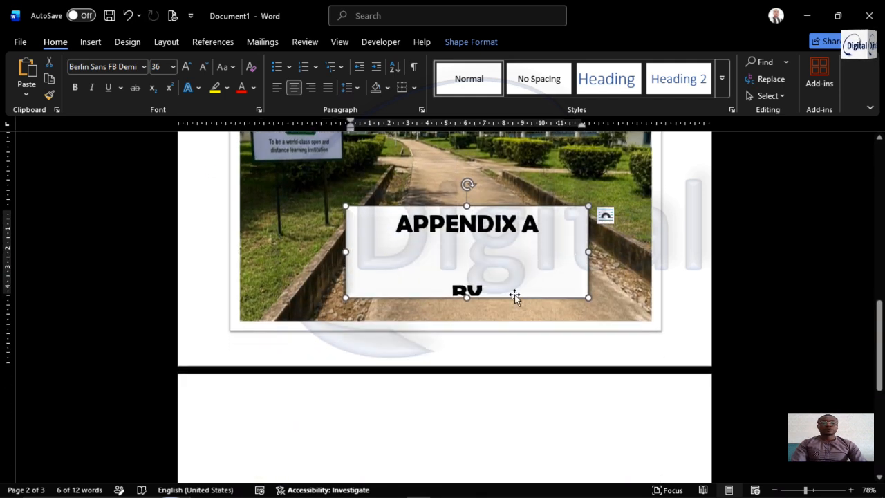
pyautogui.moveTo(498, 301); pyautogui.dragTo(529, 313)
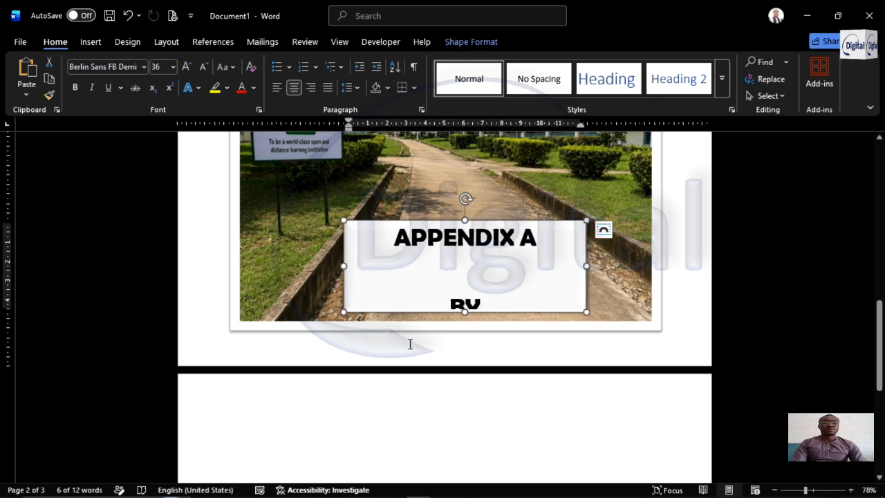
# Set the copied text box's wrapping to In Front of Text and move it down across the picture's bottom edge
pyautogui.click(604, 229)
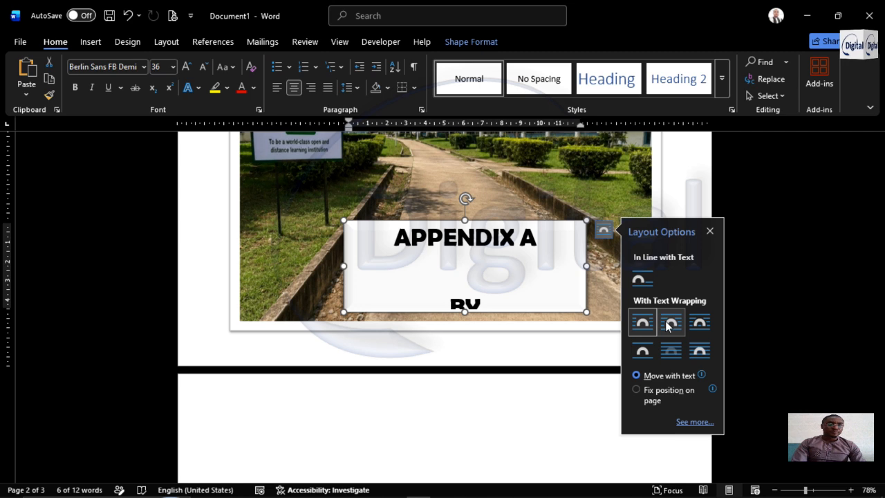
pyautogui.click(699, 353)
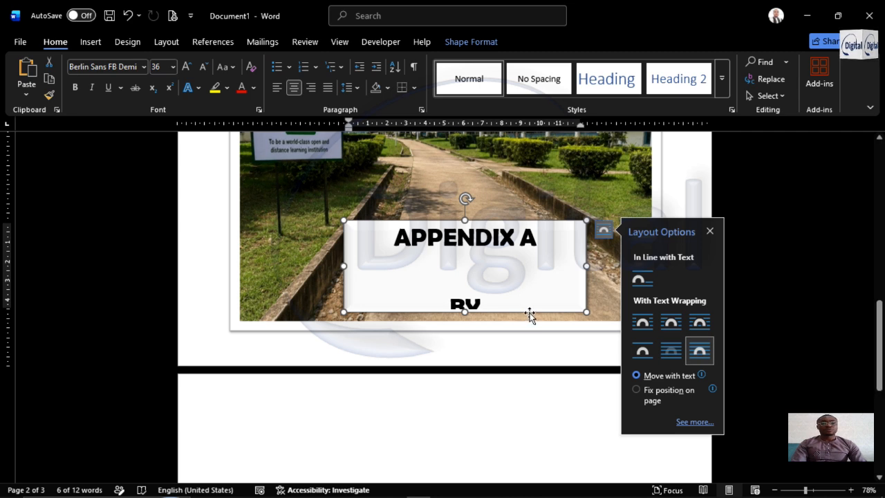
pyautogui.moveTo(530, 315); pyautogui.dragTo(518, 342)
# Reduce the copied text box's font size to 12 and replace all its text with "PROPOSED WALKWAY"
pyautogui.click(484, 311)
pyautogui.hotkey('ctrl', 'a')
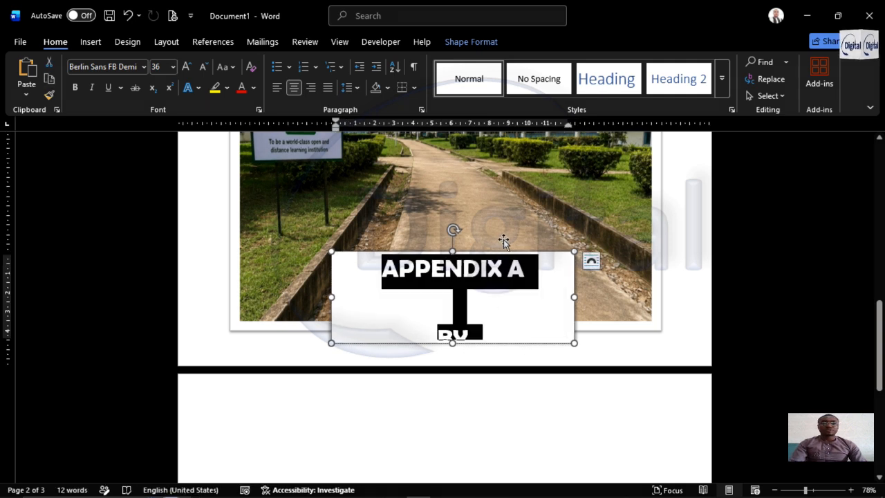
pyautogui.hotkey('ctrl', 'shift', ',')
pyautogui.hotkey('ctrl', 'shift', ',')
pyautogui.hotkey('ctrl', 'shift', ',')
pyautogui.hotkey('ctrl', 'shift', ',')
pyautogui.hotkey('ctrl', 'shift', ',')
pyautogui.hotkey('ctrl', 'shift', ',')
pyautogui.hotkey('ctrl', 'shift', ',')
pyautogui.hotkey('ctrl', 'shift', ',')
pyautogui.hotkey('ctrl', 'shift', ',')
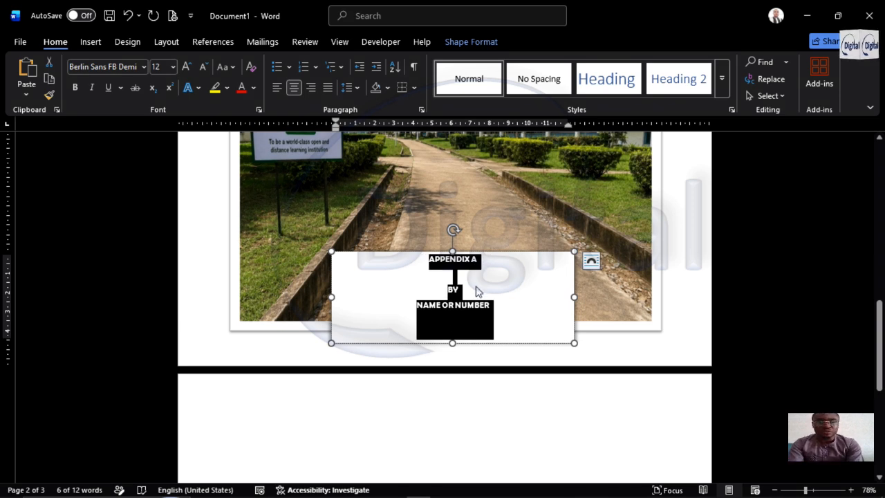
pyautogui.write('PROPOSED')
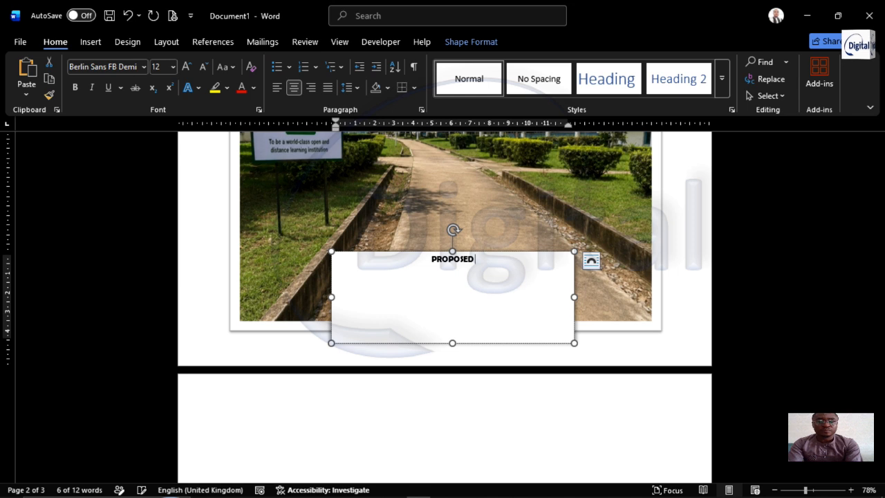
pyautogui.write(' WALKWAY')
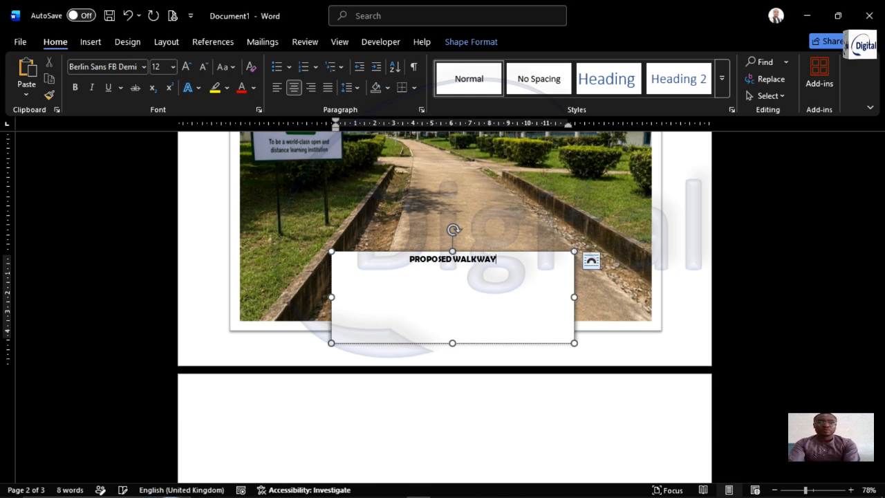
# Shrink the "PROPOSED WALKWAY" box from its upper and left edges to fit more closely around the caption
pyautogui.moveTo(453, 251); pyautogui.dragTo(452, 303)
pyautogui.moveTo(332, 324); pyautogui.dragTo(431, 324)
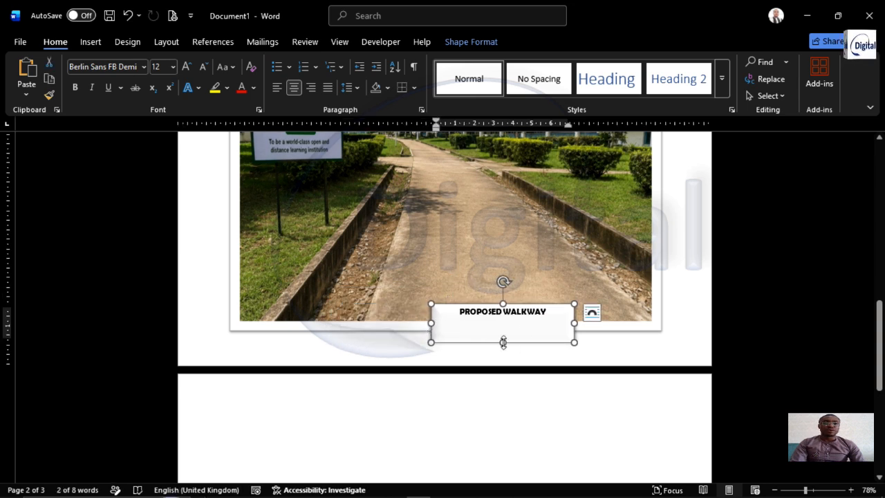
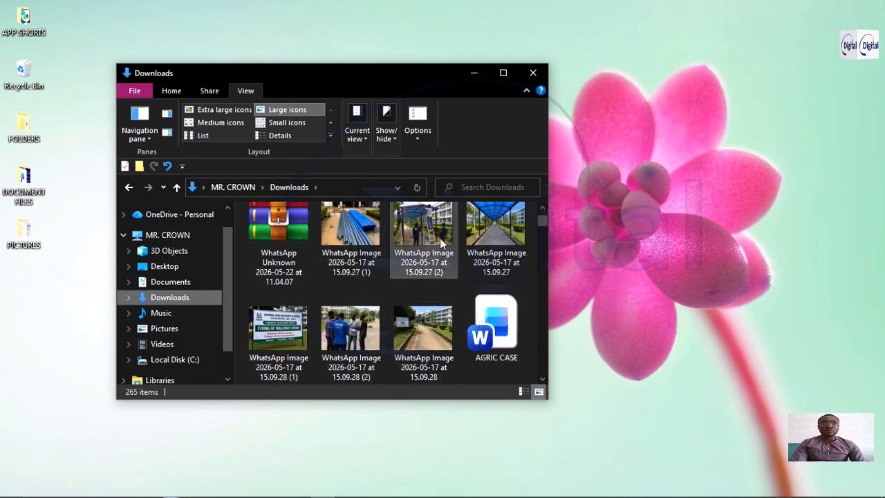
# Insert the image "WhatsApp Image 2026-05-17 at 15.09.27 (1)" from the Downloads folder onto page 3 of the Word document
pyautogui.click(356, 231)
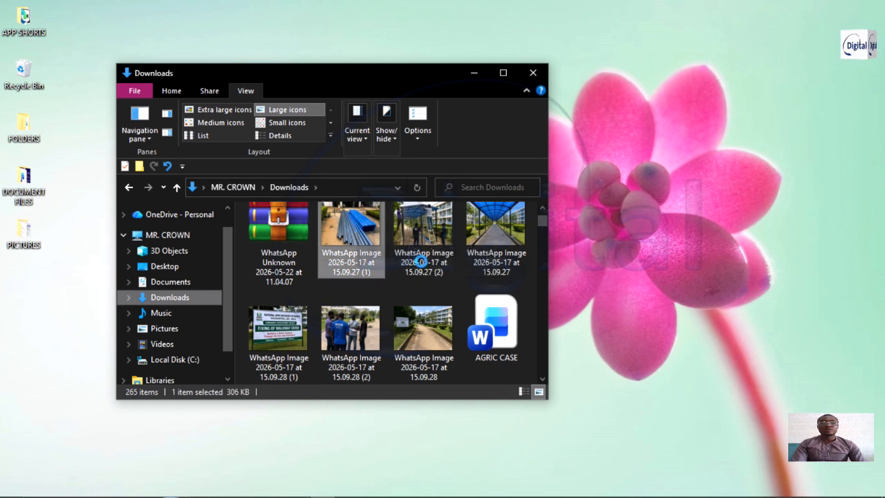
pyautogui.moveTo(415, 493)
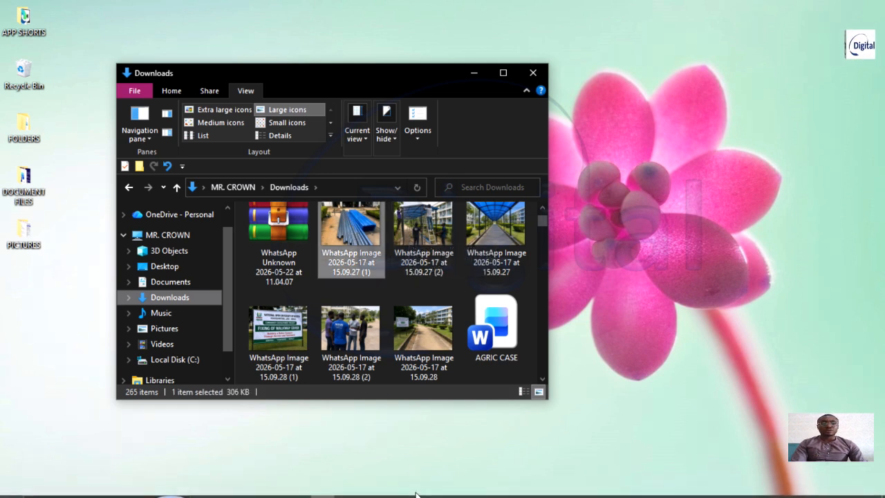
pyautogui.moveTo(497, 488)
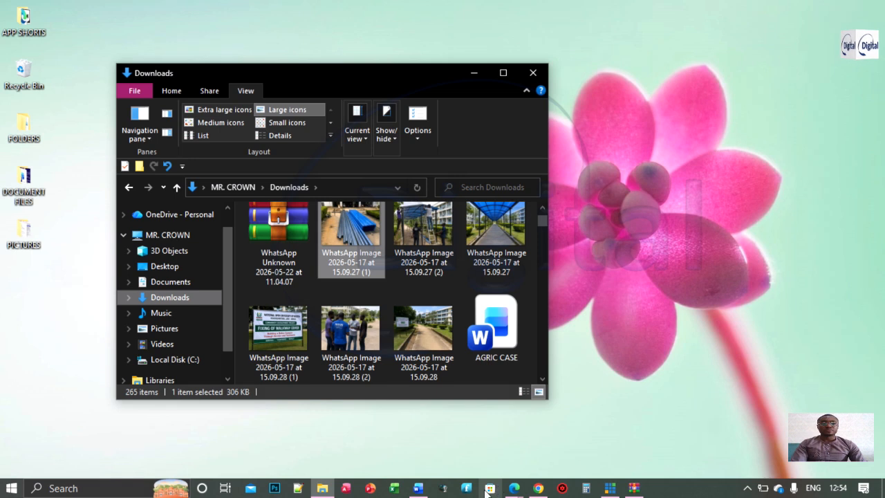
pyautogui.click(352, 220)
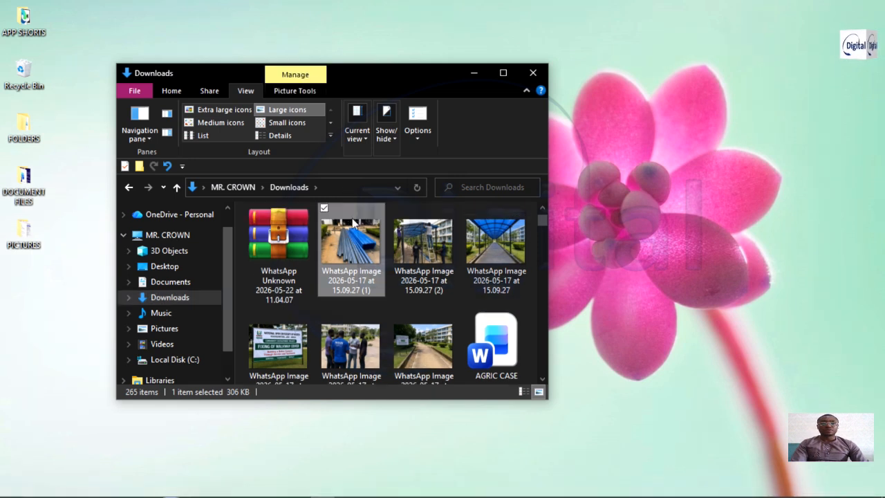
pyautogui.moveTo(350, 242); pyautogui.dragTo(329, 325)
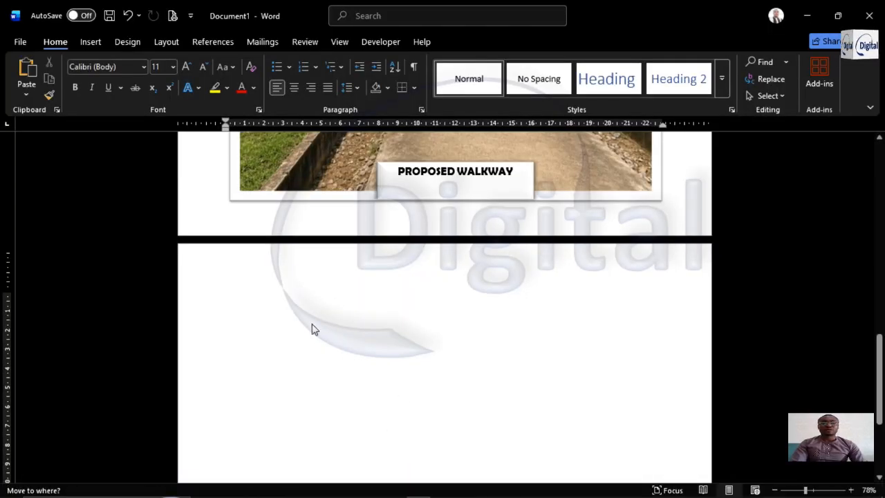
pyautogui.moveTo(311, 323); pyautogui.dragTo(330, 326)
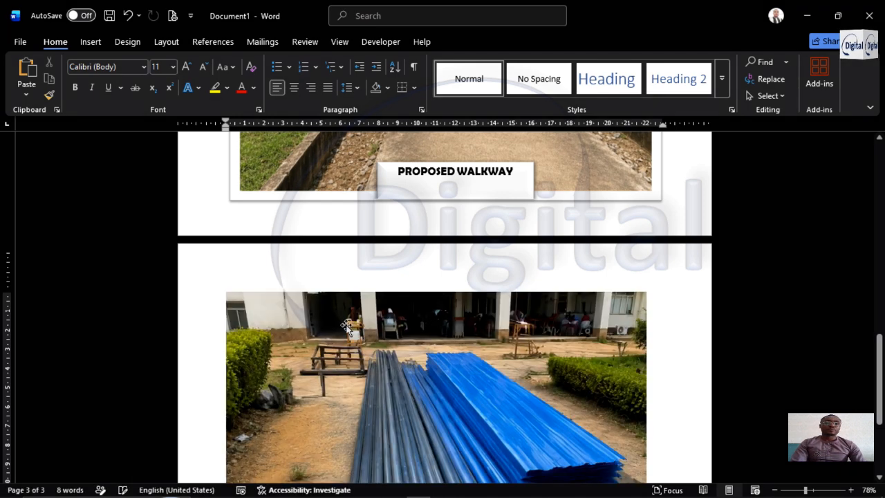
pyautogui.scroll(-3, 488, 337)
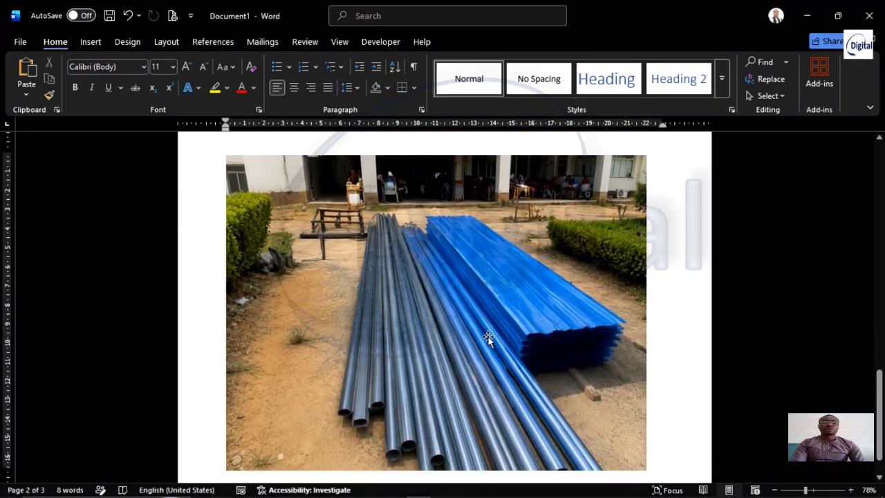
pyautogui.scroll(3, 559, 251)
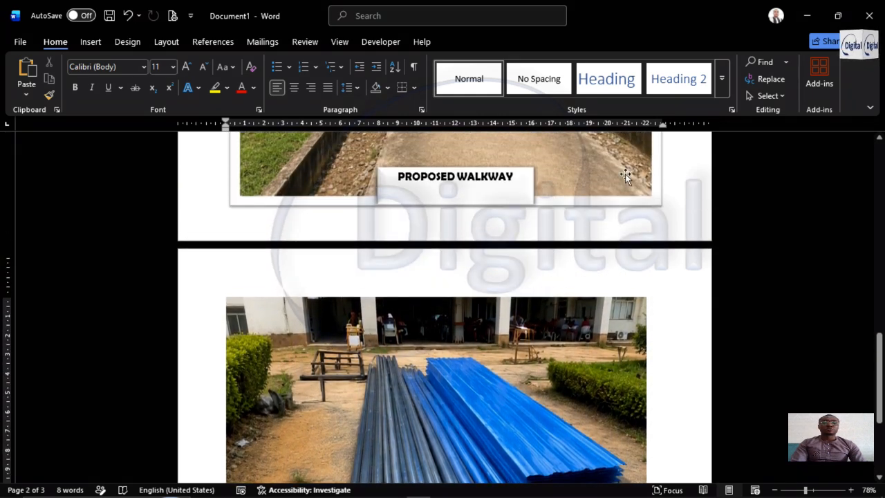
# Set the pipes-and-sheets picture's wrapping to In Front of Text and shift it slightly to the right to centre it on page 3
pyautogui.click(552, 374)
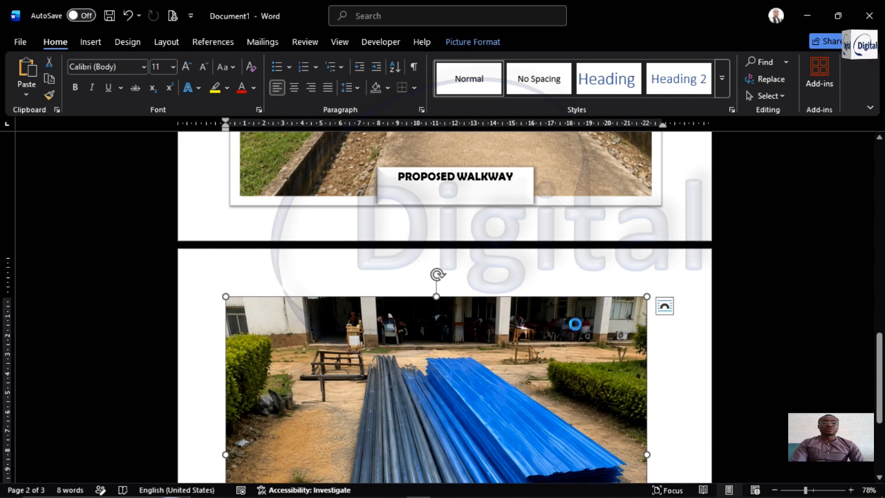
pyautogui.scroll(5, 610, 162)
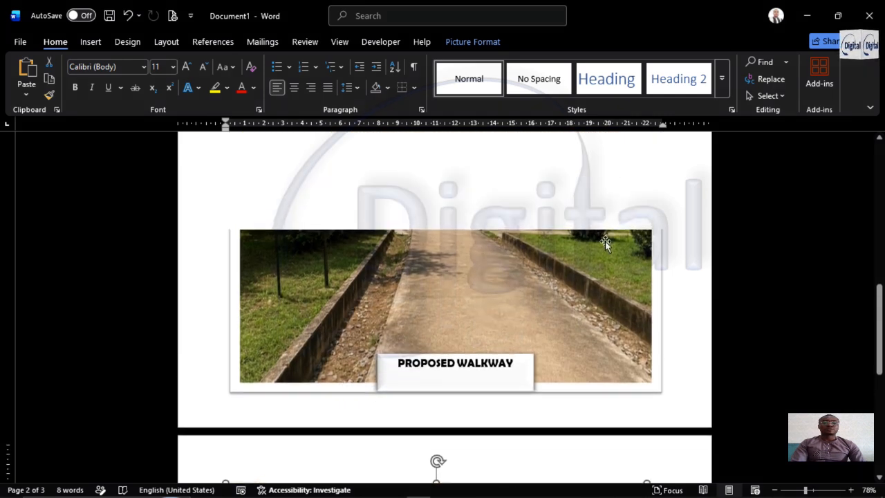
pyautogui.click(650, 306)
pyautogui.scroll(-3, 623, 304)
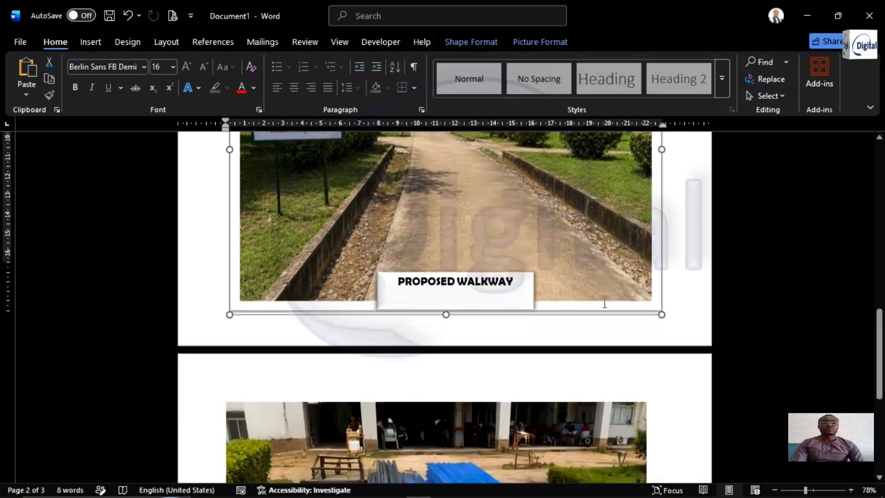
pyautogui.scroll(-5, 604, 303)
pyautogui.click(557, 314)
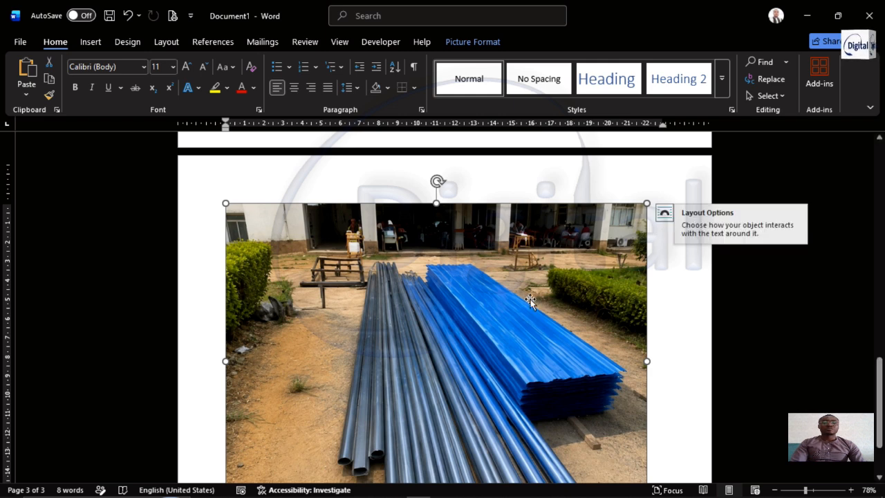
pyautogui.click(664, 213)
pyautogui.click(761, 334)
pyautogui.moveTo(451, 311); pyautogui.dragTo(465, 301)
# Apply the white-framed picture style with a thin shadowed edge to the pipes-and-sheets picture
pyautogui.scroll(-3, 520, 299)
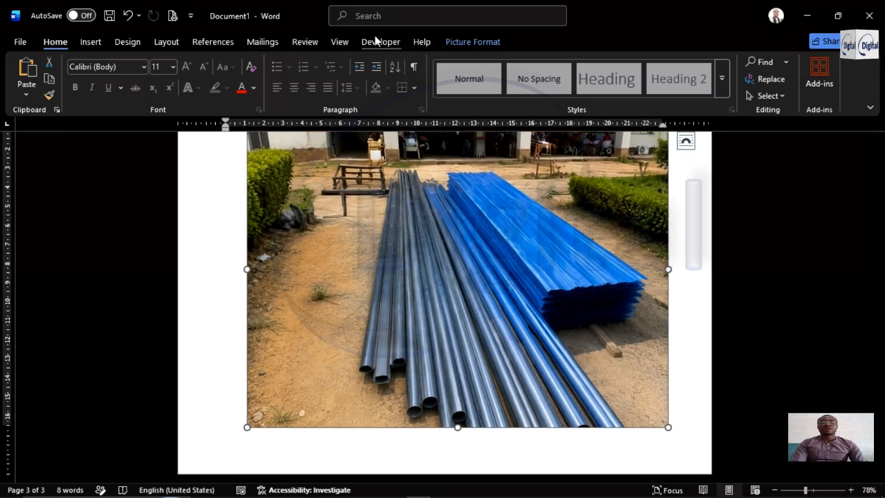
pyautogui.click(471, 41)
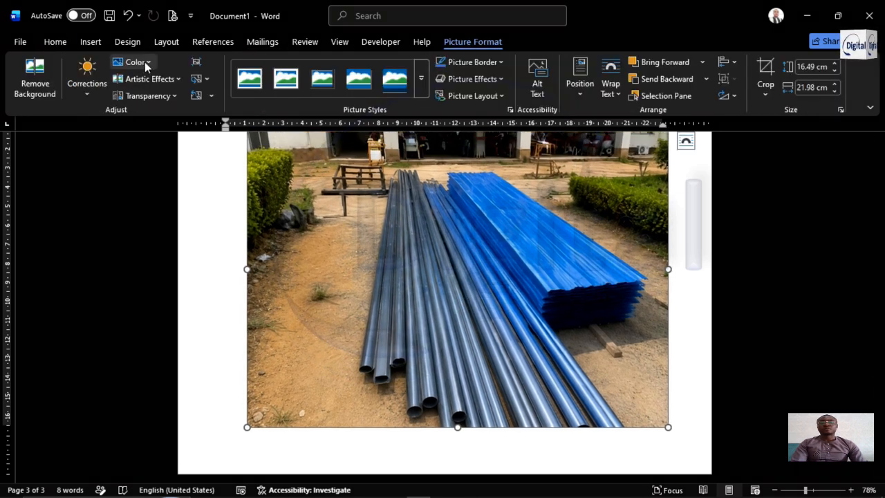
pyautogui.click(285, 78)
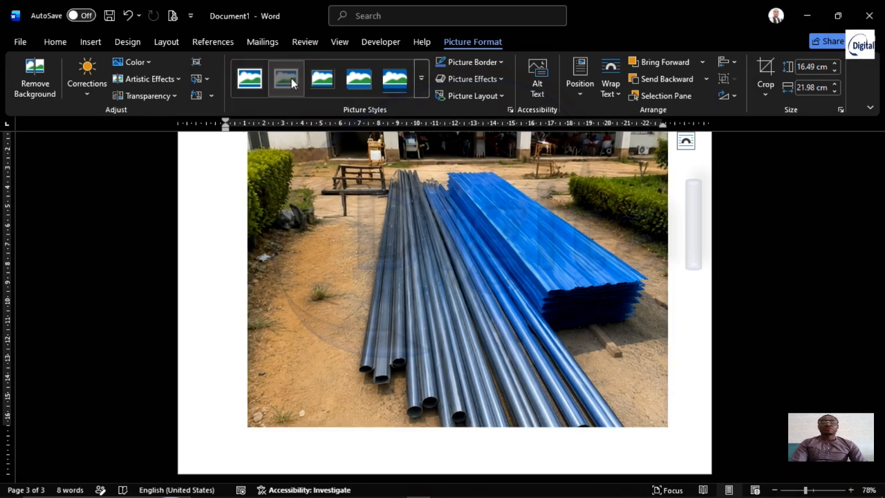
pyautogui.click(693, 309)
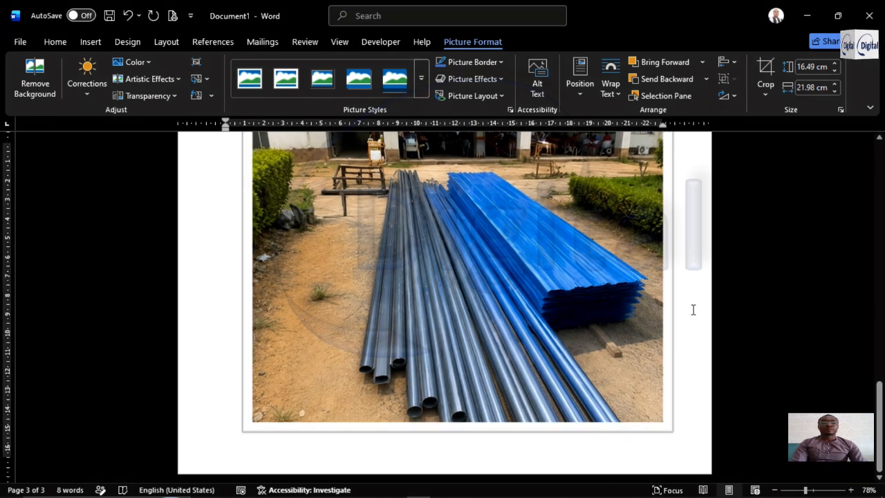
# Copy the "PROPOSED WALKWAY" caption box from page 2 and paste it onto page 3
pyautogui.scroll(3, 532, 276)
pyautogui.scroll(2, 545, 275)
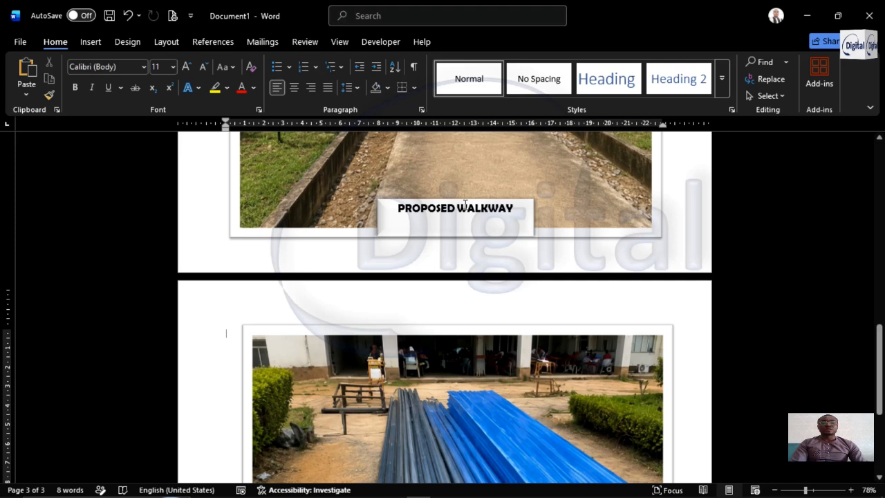
pyautogui.click(465, 206)
pyautogui.click(498, 201)
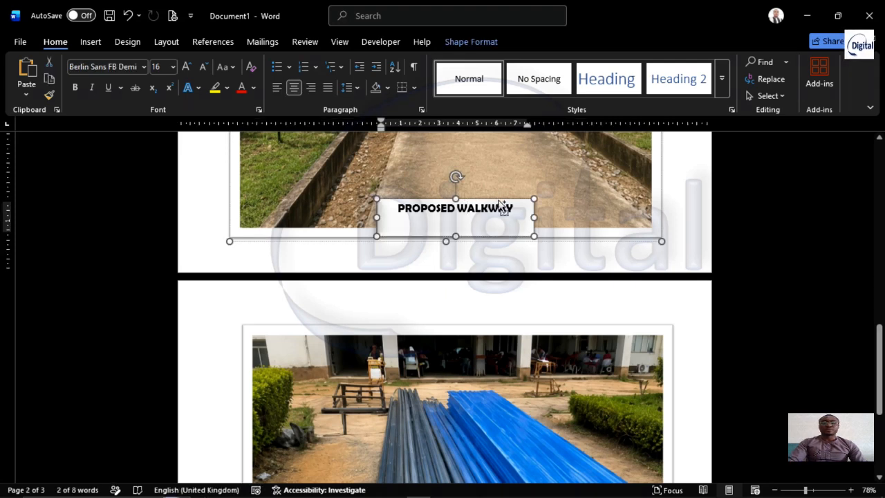
pyautogui.scroll(-2, 526, 352)
pyautogui.scroll(-4, 526, 351)
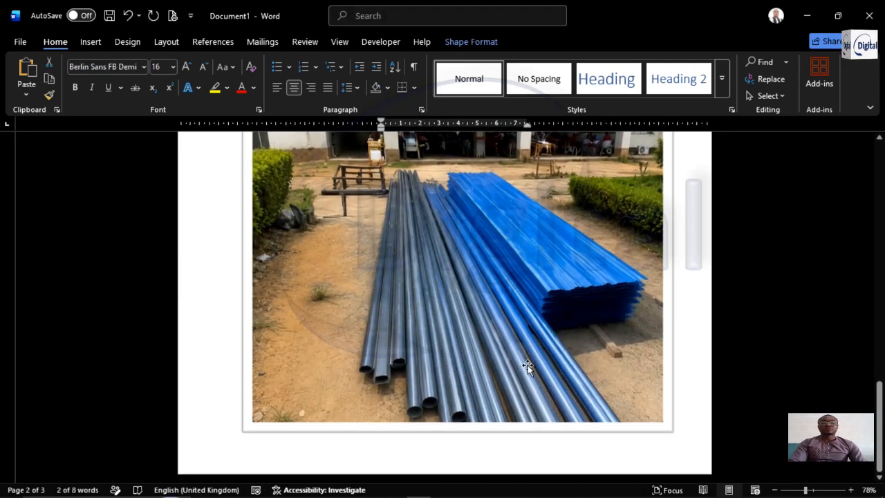
pyautogui.click(482, 355)
pyautogui.hotkey('ctrl', 'v')
pyautogui.scroll(3, 466, 342)
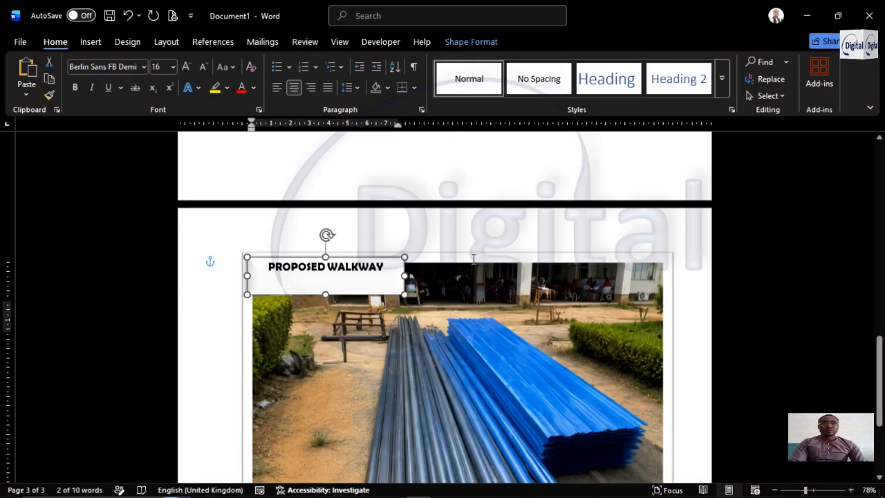
# Move the copied caption box across the middle of the page 3 picture's bottom edge and enlarge it from its lower-left corner
pyautogui.scroll(1, 473, 259)
pyautogui.moveTo(377, 301); pyautogui.dragTo(534, 478)
pyautogui.scroll(-4, 539, 355)
pyautogui.moveTo(483, 325); pyautogui.dragTo(493, 439)
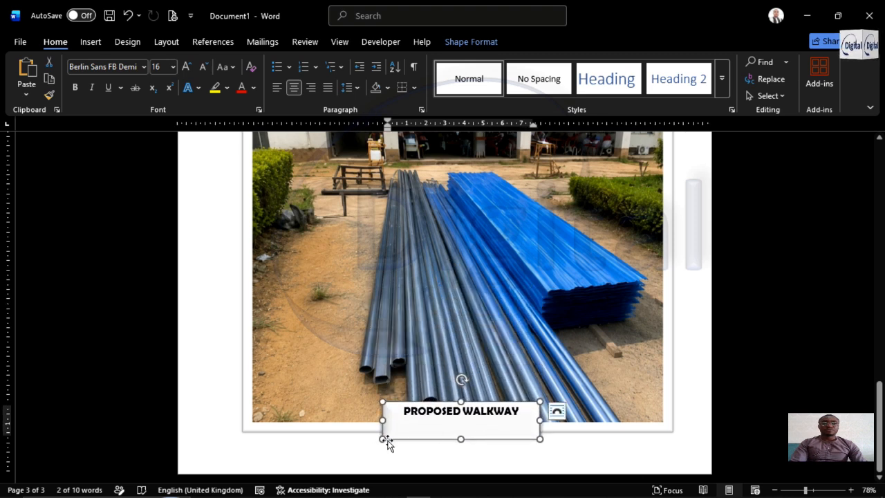
pyautogui.moveTo(382, 440); pyautogui.dragTo(357, 456)
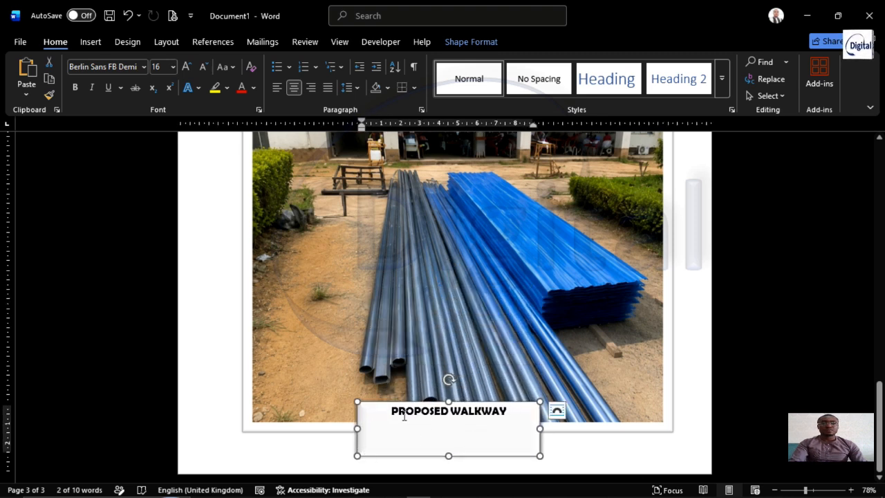
# Replace the copied box's text with "MATERIALS FOR THE WALKWAY COVER" and shorten the box to fit the caption
pyautogui.tripleClick(415, 411)
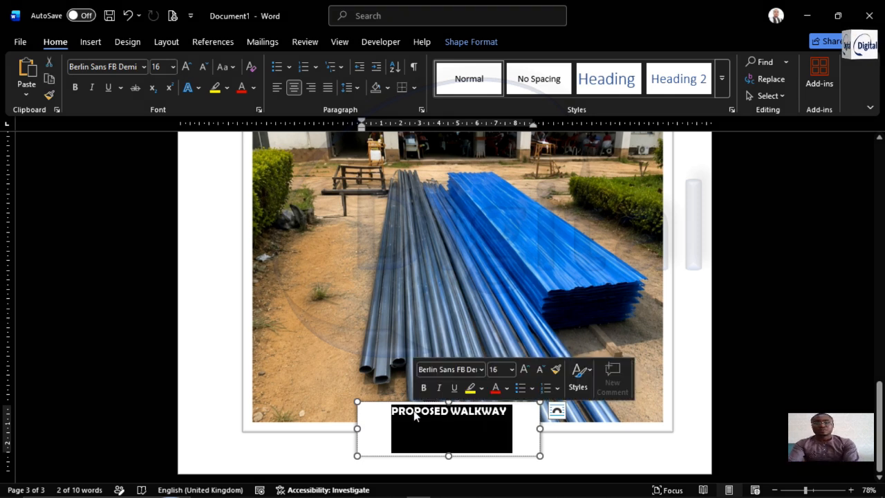
pyautogui.write('MATERIALS FOR THE WALKWAY')
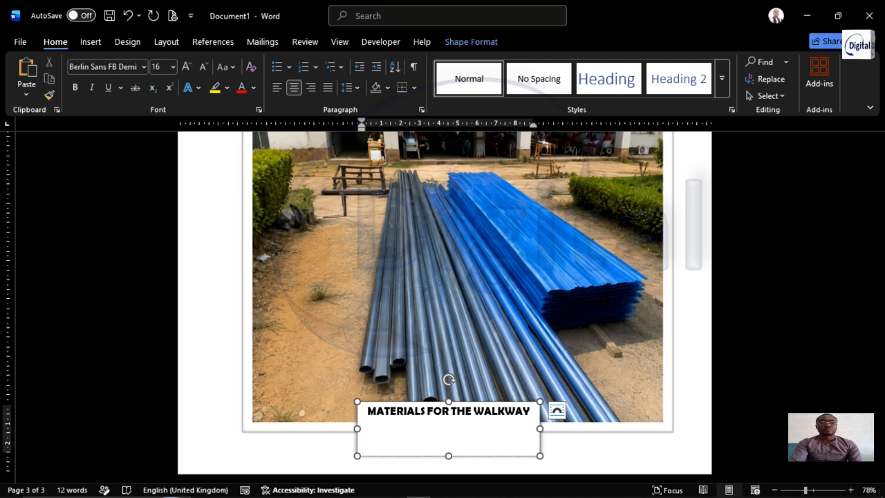
pyautogui.write(' COVER')
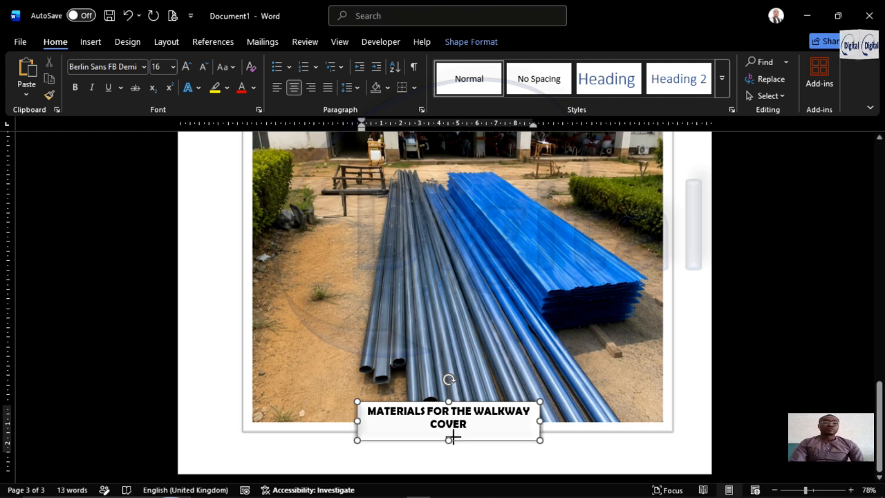
pyautogui.click(694, 346)
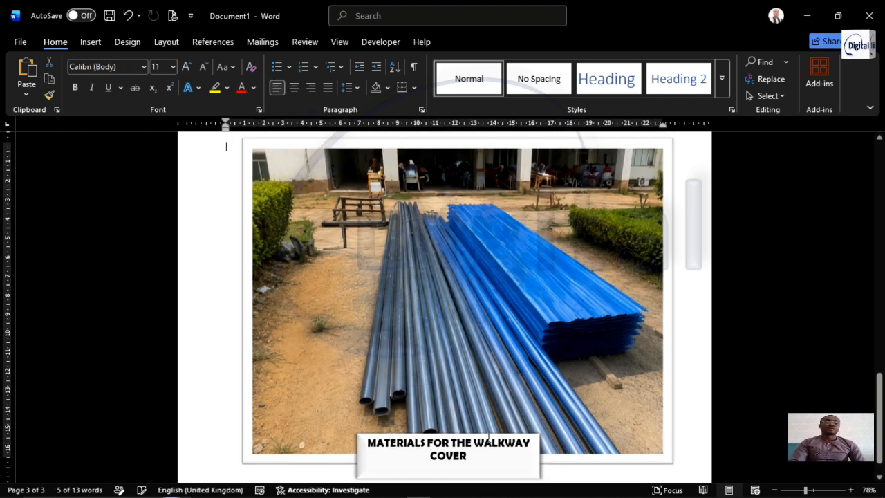
# Group the "MATERIALS FOR THE WALKWAY COVER" caption box with the pipes-and-sheets picture
pyautogui.scroll(-1, 546, 368)
pyautogui.click(524, 409)
pyautogui.keyDown('shift'); pyautogui.click(583, 368); pyautogui.keyUp('shift')
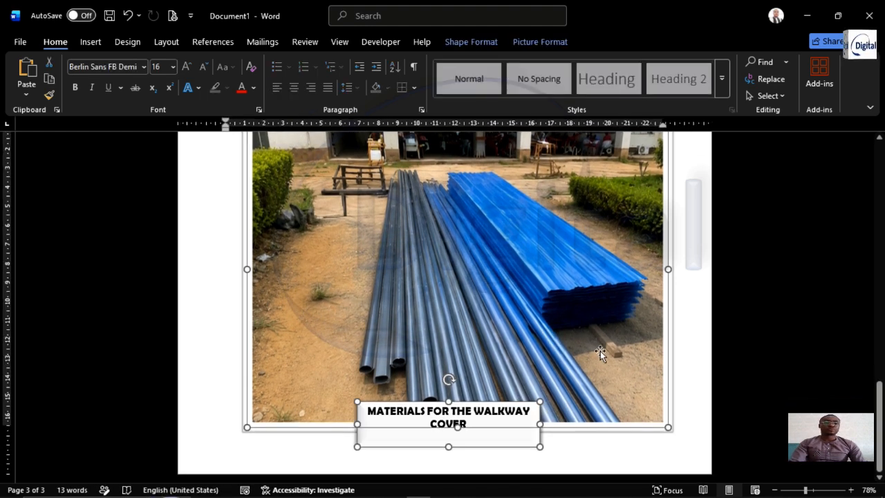
pyautogui.click(505, 44)
pyautogui.click(744, 81)
pyautogui.click(745, 97)
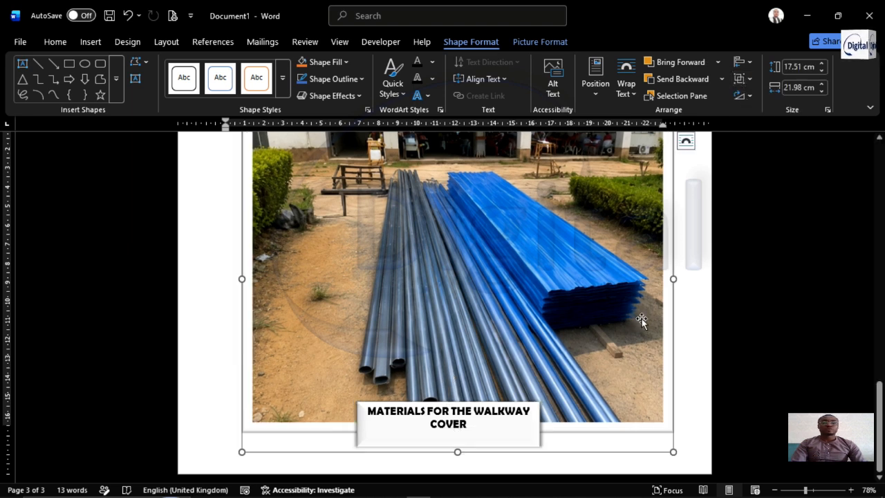
pyautogui.click(687, 348)
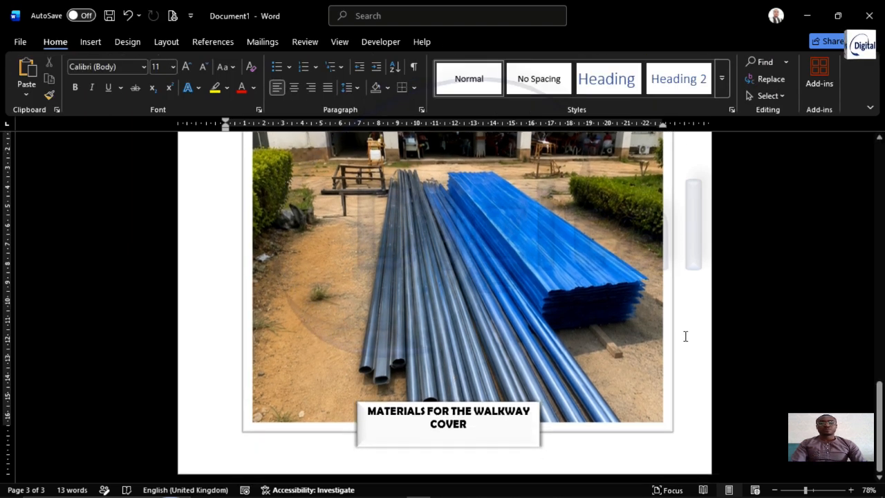
# Try to add a page break from the first line of page 3
pyautogui.hotkey('ctrl', 'Return')
pyautogui.scroll(10, 613, 321)
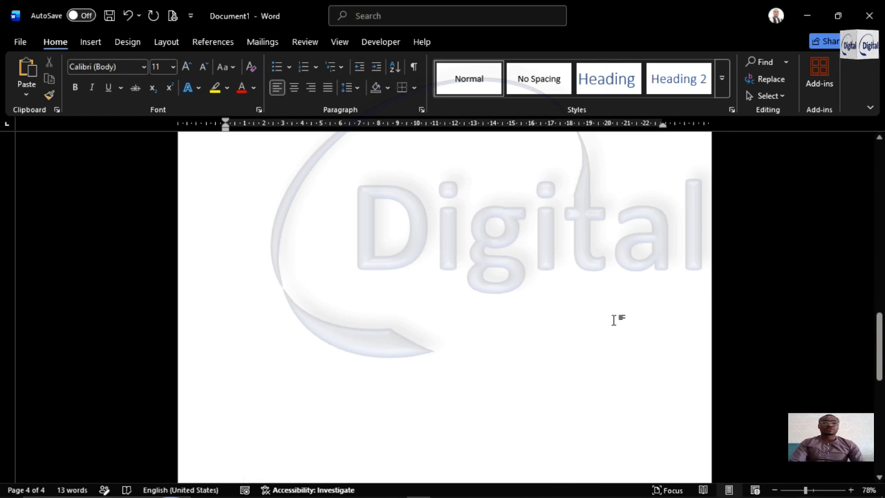
pyautogui.scroll(-10, 613, 326)
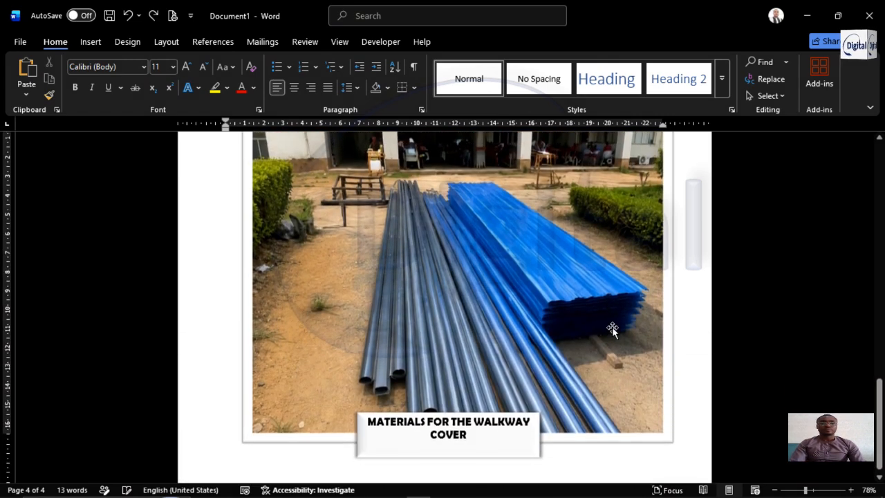
# Move the text cursor further down page 3 and add a new blank page after the captioned materials picture
pyautogui.doubleClick(687, 414)
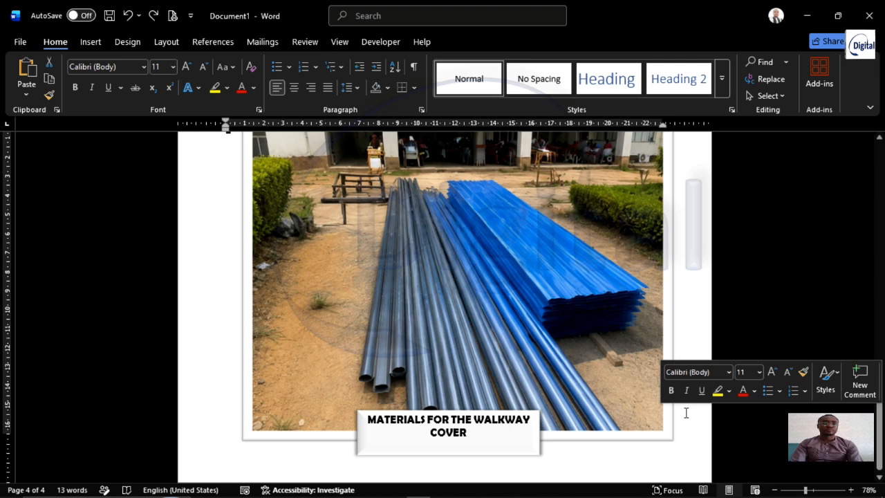
pyautogui.press('Return')
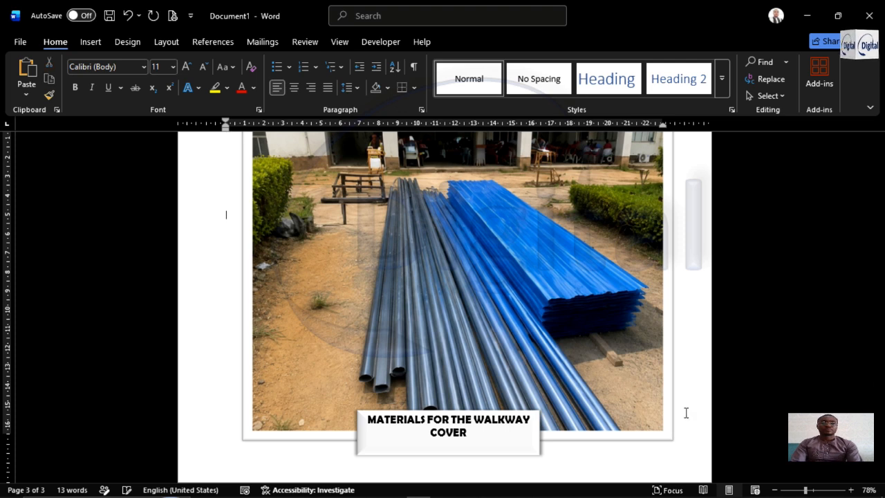
pyautogui.scroll(-3, 687, 412)
pyautogui.scroll(-6, 680, 419)
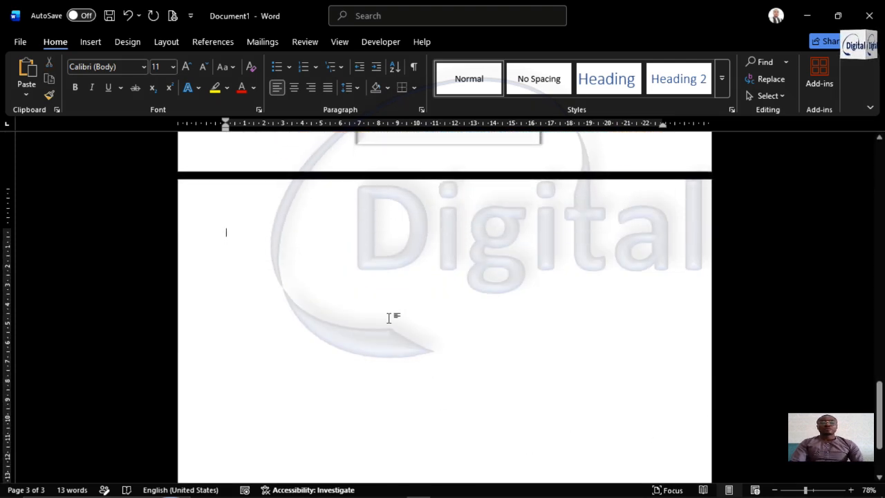
pyautogui.scroll(10, 474, 251)
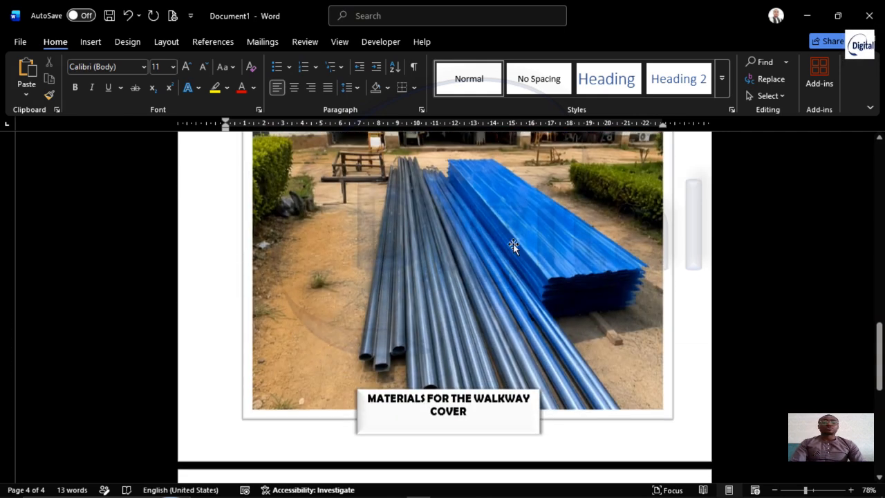
# Sharpen the pipes-and-sheets picture on page 3 by 25% and apply the Brightness: 0% (Normal) Contrast: +40% correction
pyautogui.scroll(-7, 595, 256)
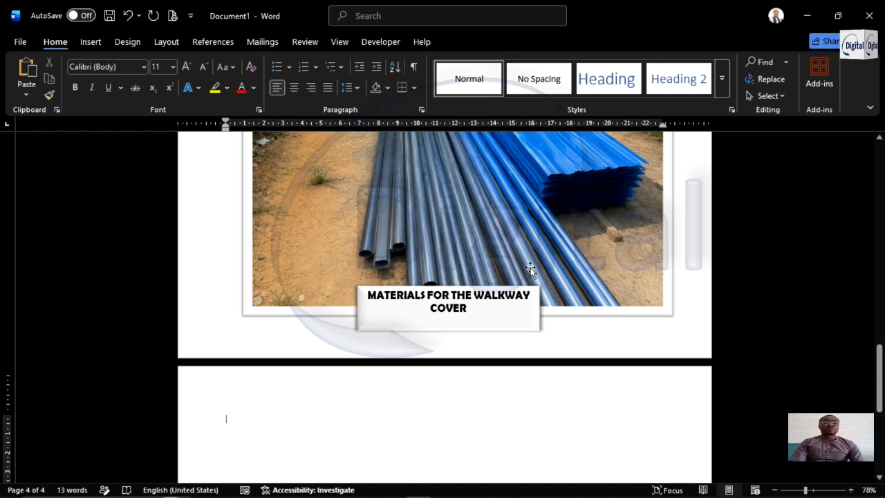
pyautogui.scroll(6, 615, 219)
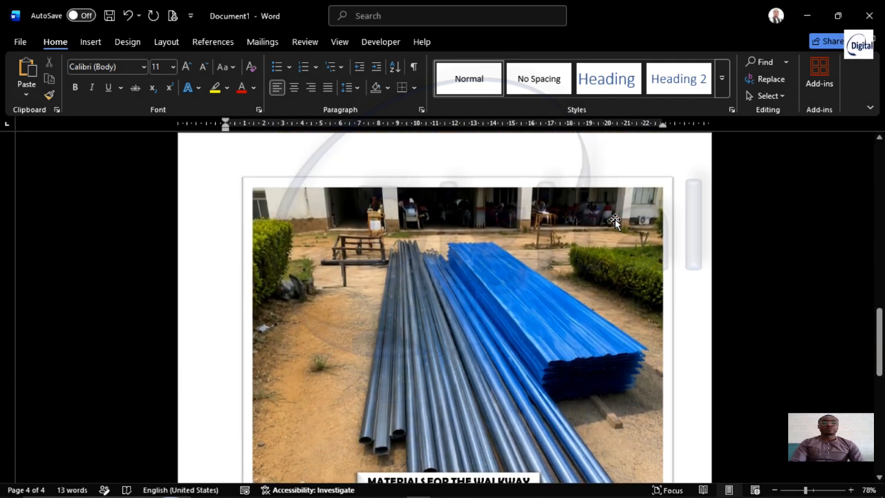
pyautogui.click(669, 244)
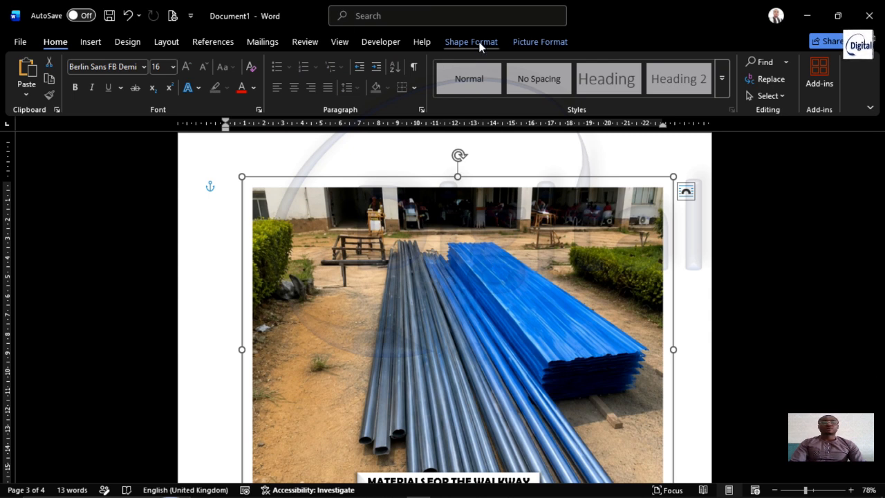
pyautogui.click(540, 42)
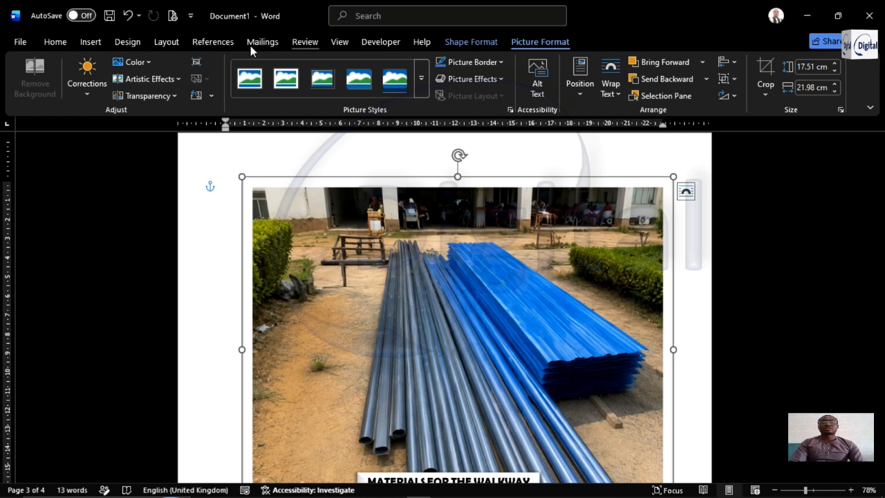
pyautogui.click(88, 90)
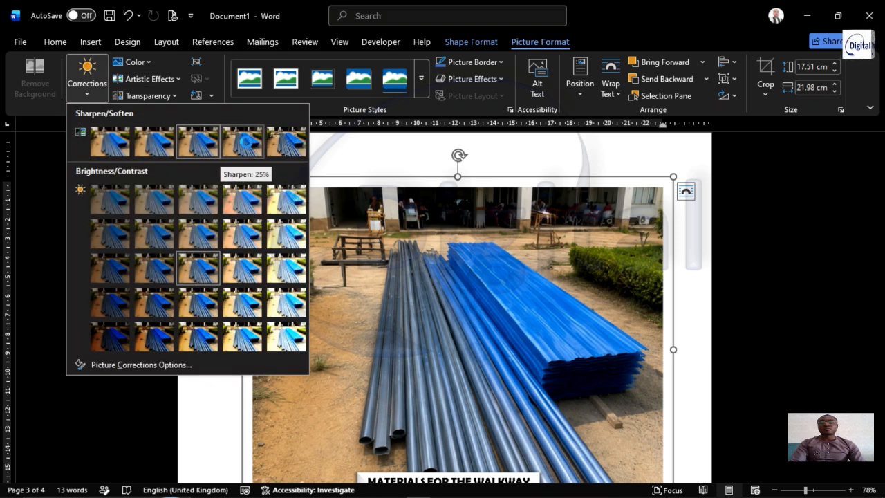
pyautogui.click(247, 147)
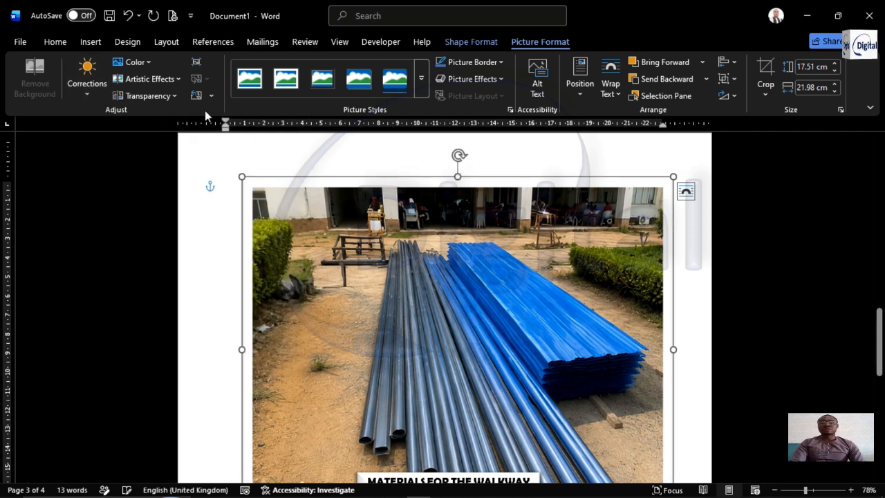
pyautogui.click(88, 86)
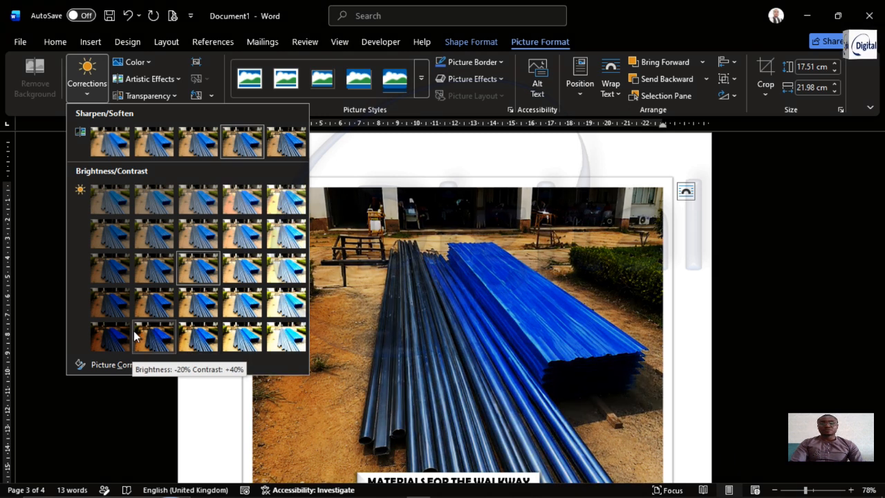
pyautogui.click(198, 339)
pyautogui.click(716, 238)
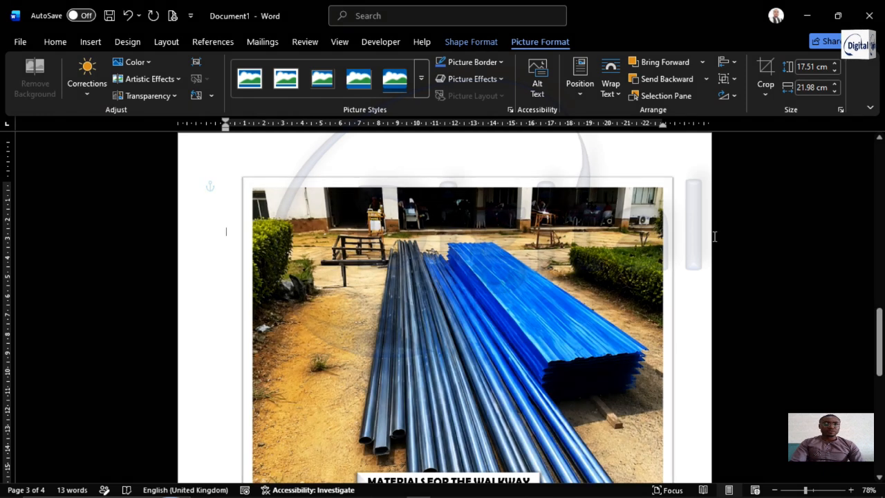
# Examine the corrected materials picture and its caption box on page 3, along with the blank page below
pyautogui.scroll(-3, 633, 274)
pyautogui.scroll(-3, 633, 274)
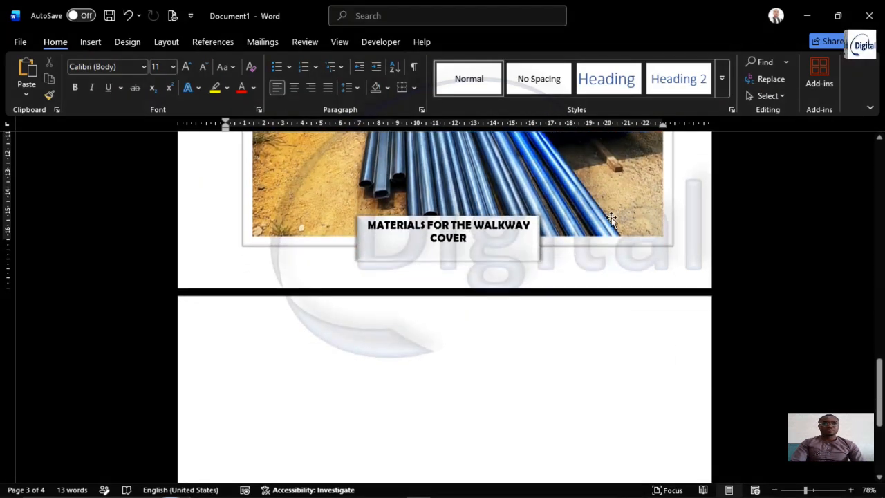
pyautogui.scroll(2, 643, 242)
pyautogui.click(530, 315)
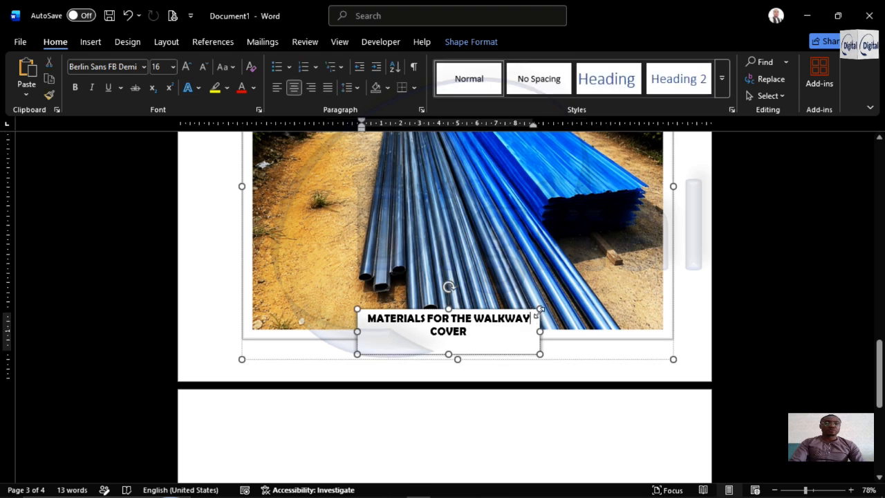
pyautogui.click(668, 270)
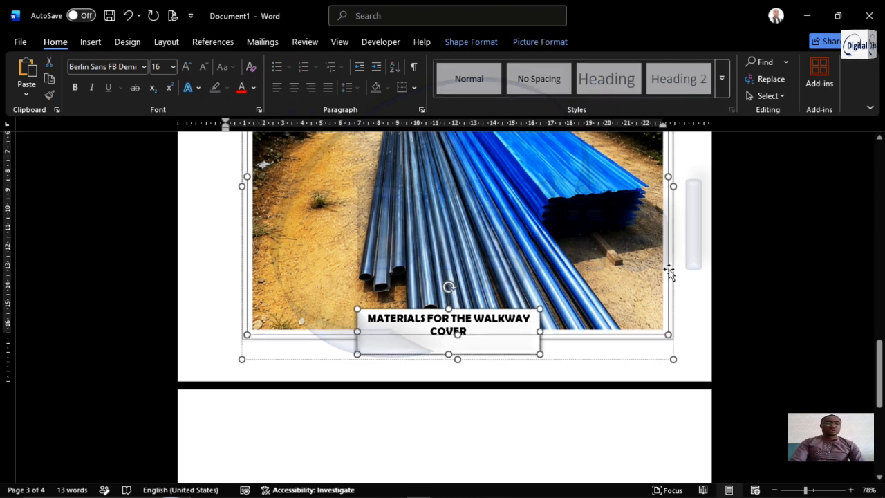
pyautogui.click(691, 245)
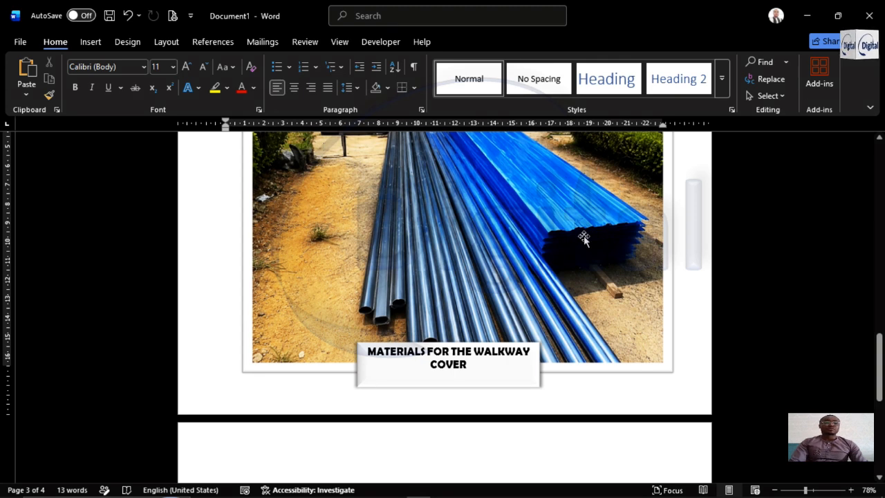
pyautogui.scroll(-3, 584, 236)
pyautogui.scroll(4, 584, 236)
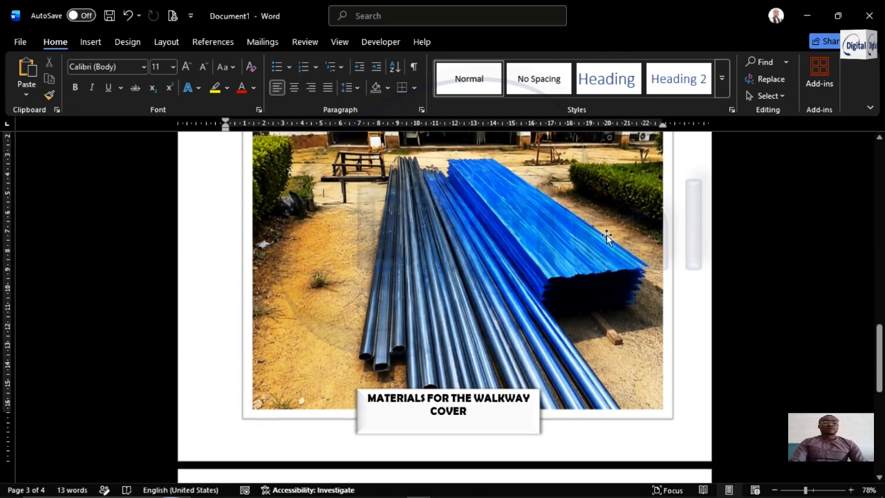
# Copy the grouped materials picture and caption box from page 3 and paste the copy onto the blank page 4
pyautogui.click(639, 226)
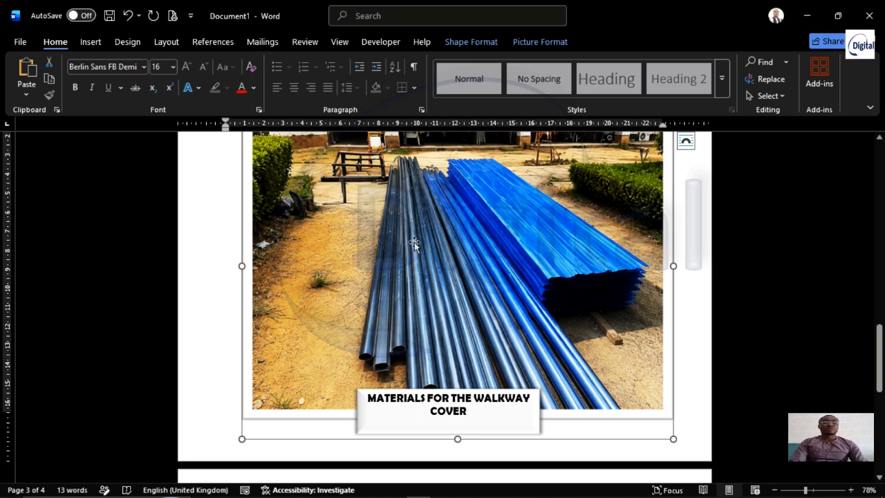
pyautogui.scroll(1, 500, 235)
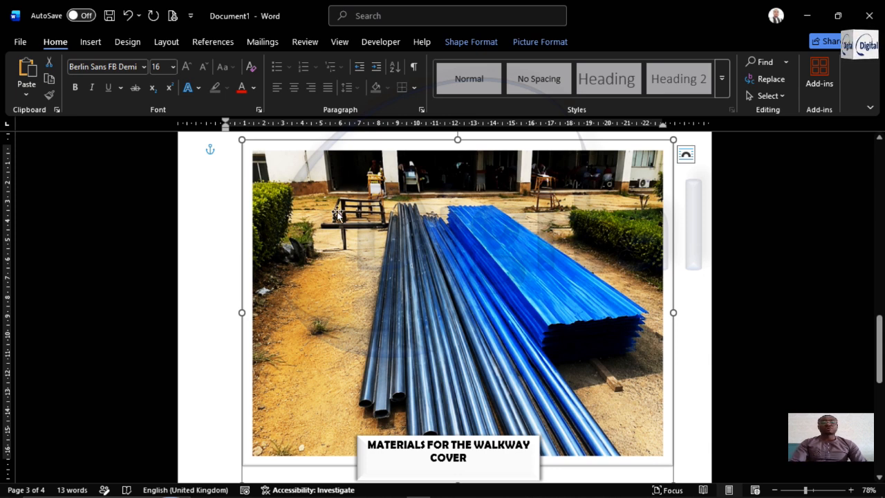
pyautogui.scroll(-5, 491, 203)
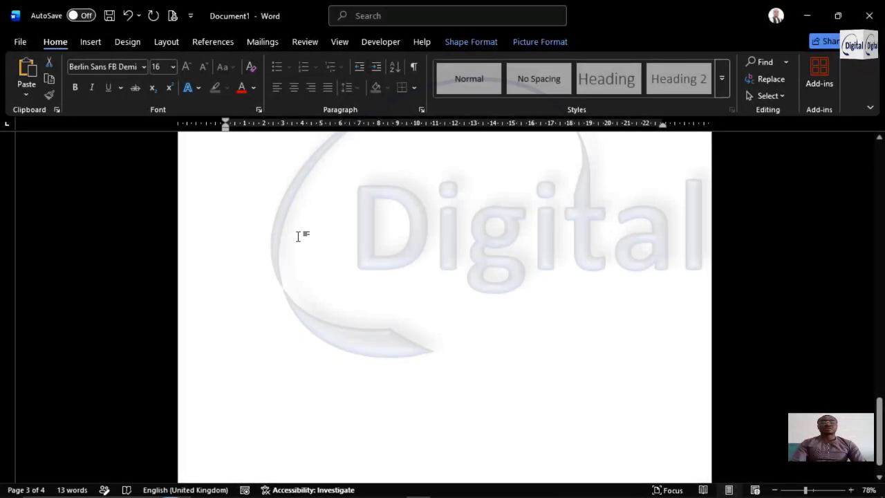
pyautogui.click(404, 213)
pyautogui.scroll(1, 405, 213)
pyautogui.hotkey('ctrl', 'v')
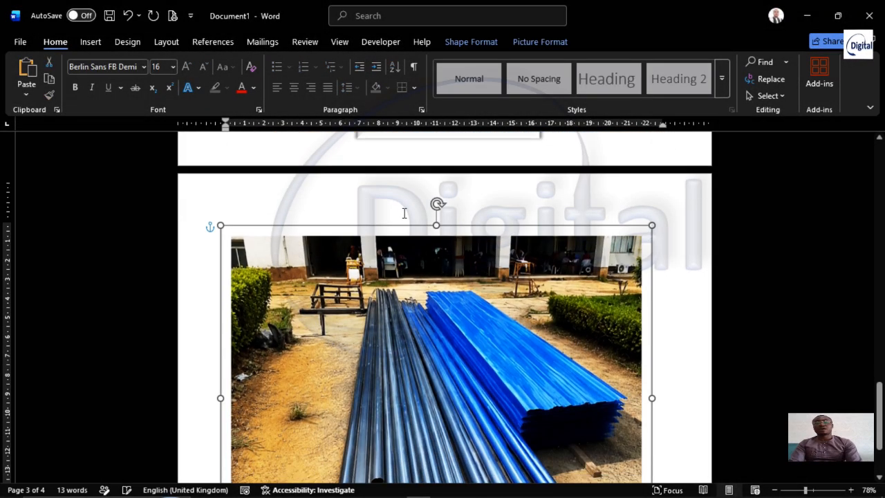
pyautogui.scroll(-3, 473, 288)
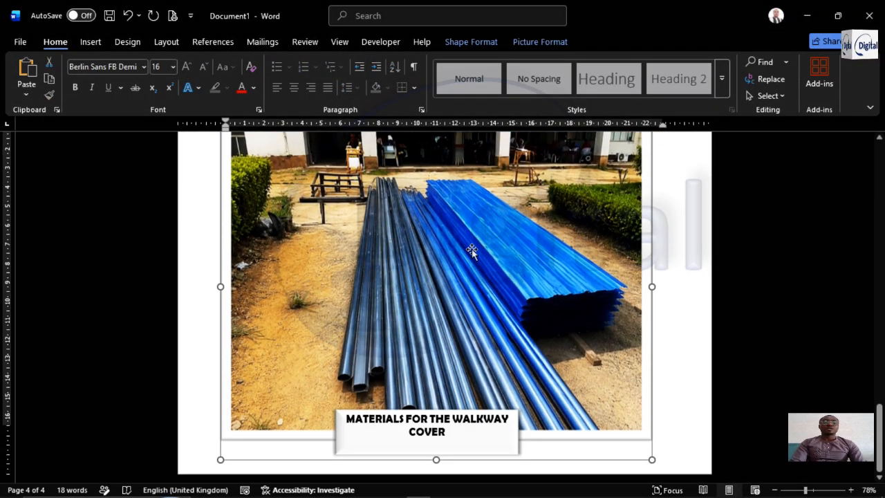
pyautogui.scroll(8, 464, 263)
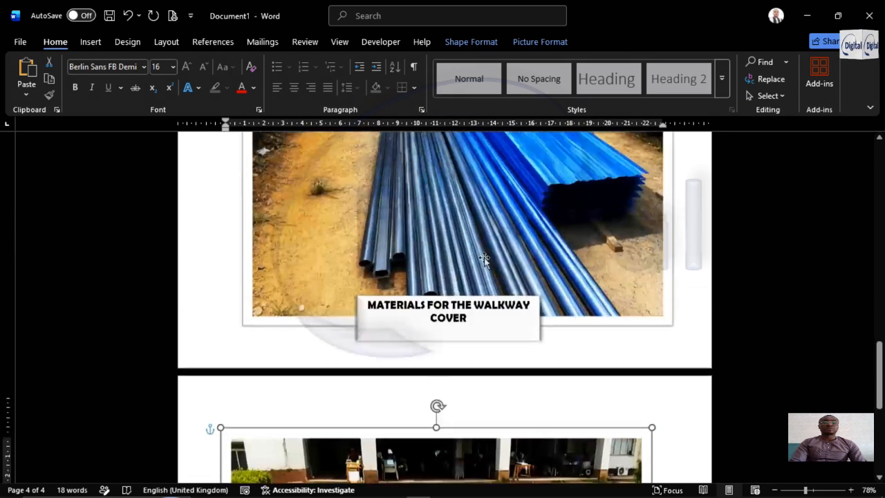
pyautogui.scroll(-8, 484, 258)
# Replace only the picture inside the pasted group on page 4 with "WhatsApp Image 2026-05-17 at 15.09.27 (2)" from the Downloads folder
pyautogui.click(574, 229)
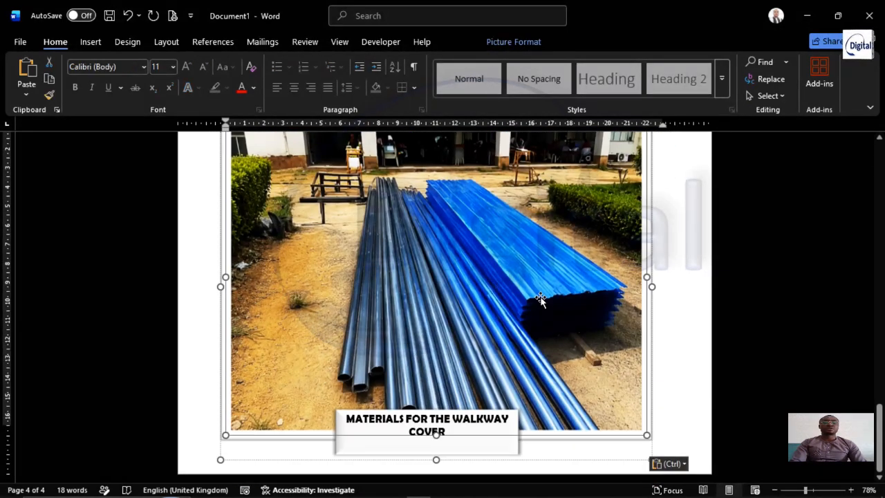
pyautogui.scroll(2, 627, 200)
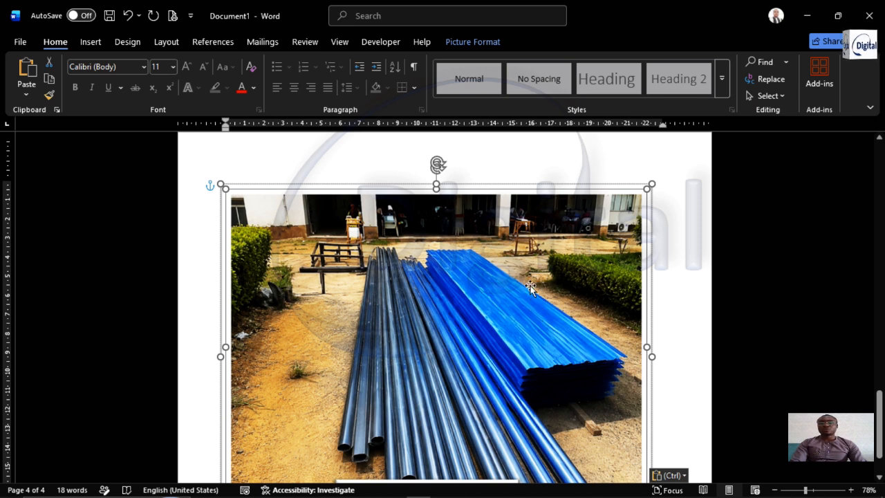
pyautogui.click(641, 239)
pyautogui.click(620, 238)
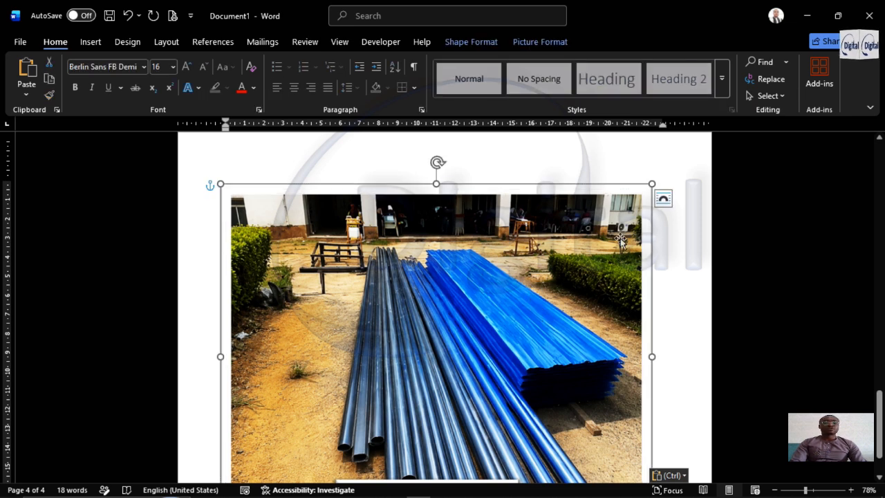
pyautogui.click(613, 229)
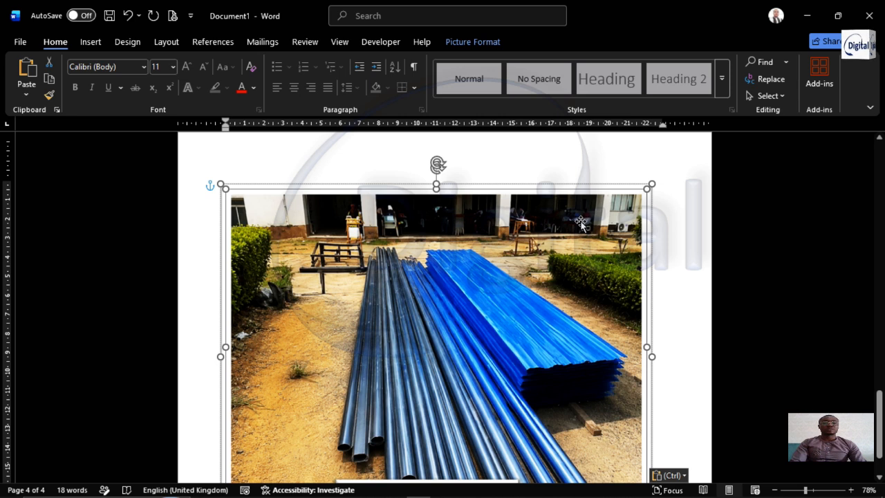
pyautogui.click(485, 42)
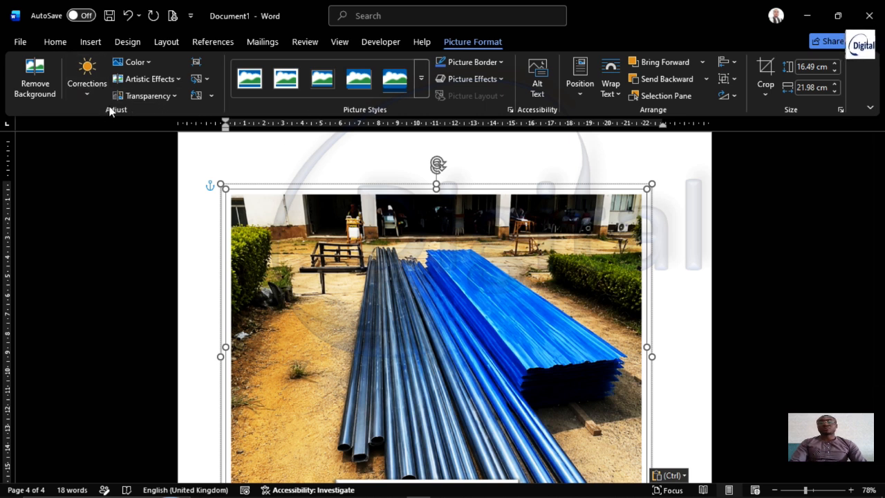
pyautogui.click(204, 79)
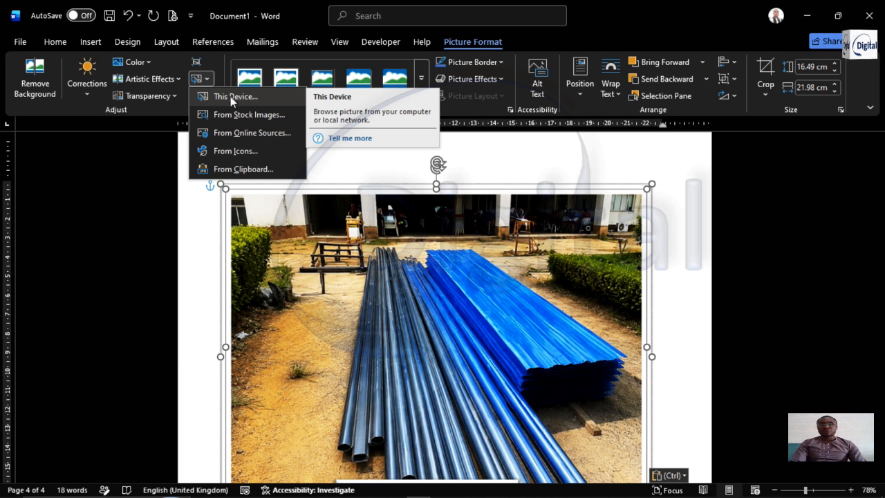
pyautogui.click(231, 97)
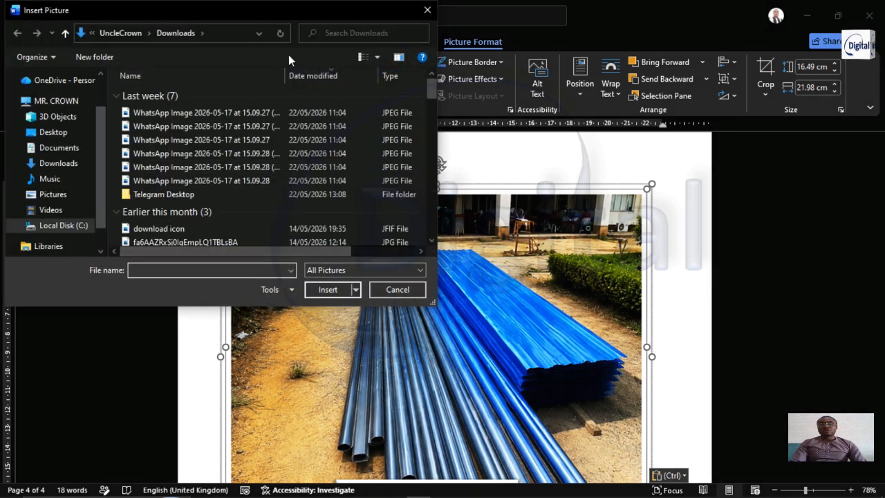
pyautogui.click(375, 59)
pyautogui.click(382, 14)
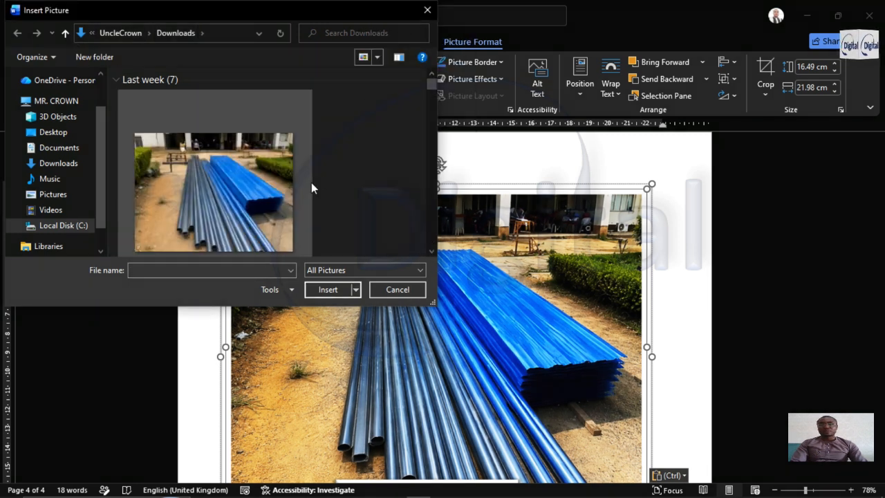
pyautogui.scroll(-2, 315, 182)
pyautogui.scroll(2, 319, 179)
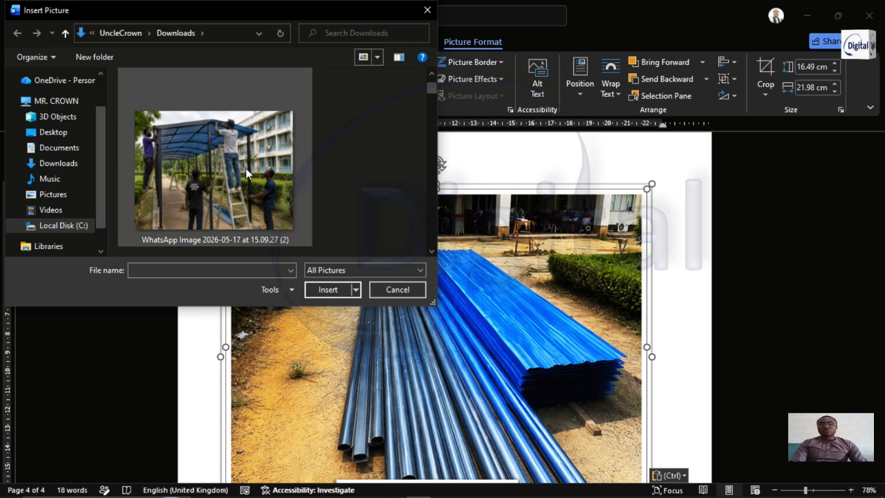
pyautogui.click(197, 155)
pyautogui.click(328, 289)
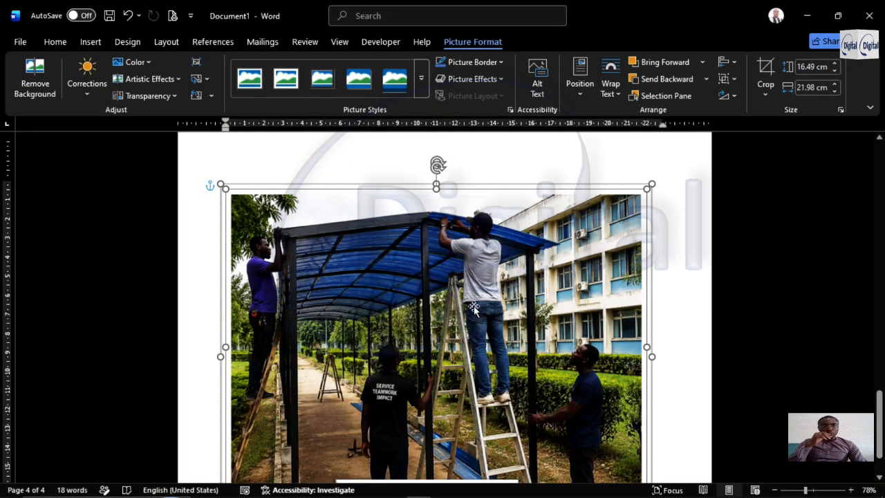
# In the caption box of the page 4 picture group, replace the words "MATERIALS FOR" with "WORK IN PROGRESS"
pyautogui.scroll(-1, 518, 303)
pyautogui.click(662, 248)
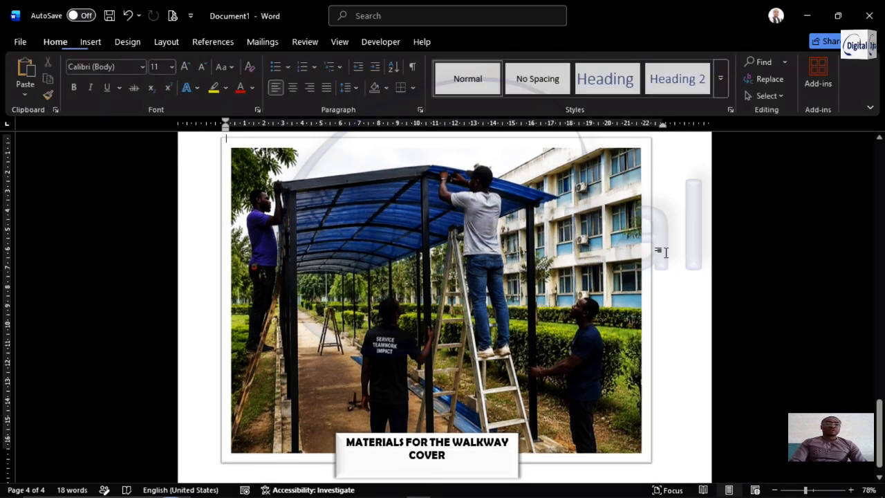
pyautogui.scroll(-1, 526, 271)
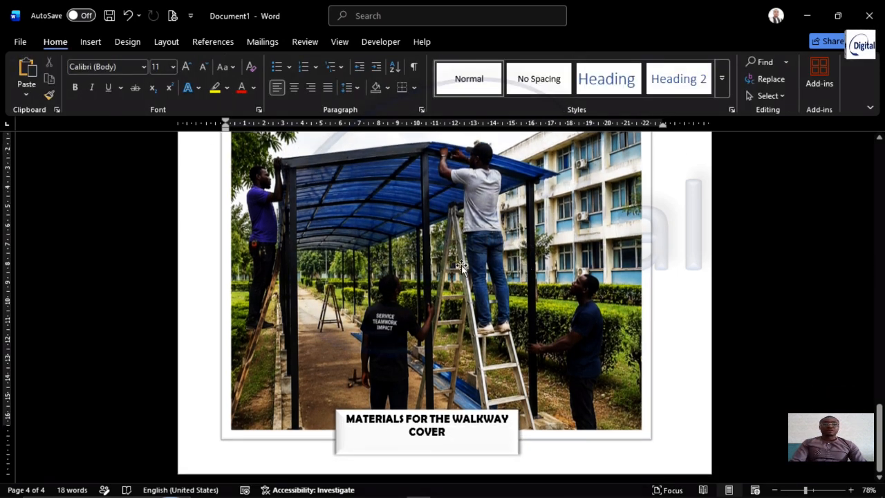
pyautogui.click(427, 417)
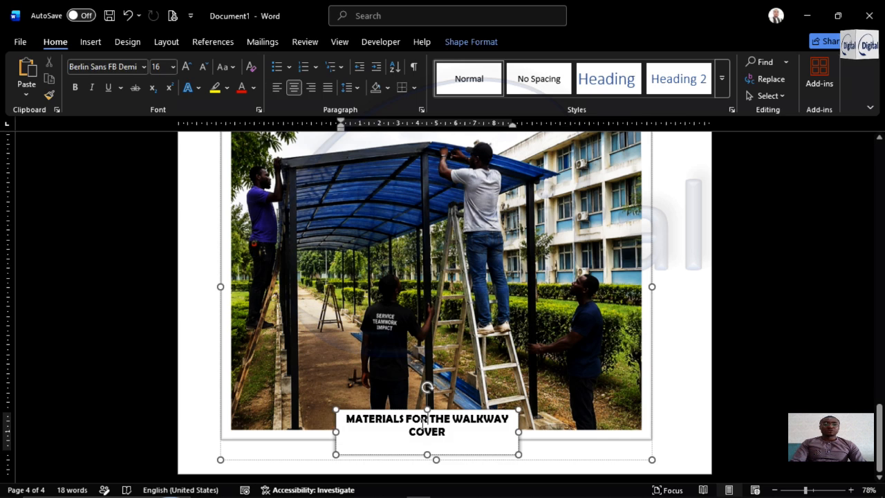
pyautogui.moveTo(348, 420); pyautogui.dragTo(442, 432)
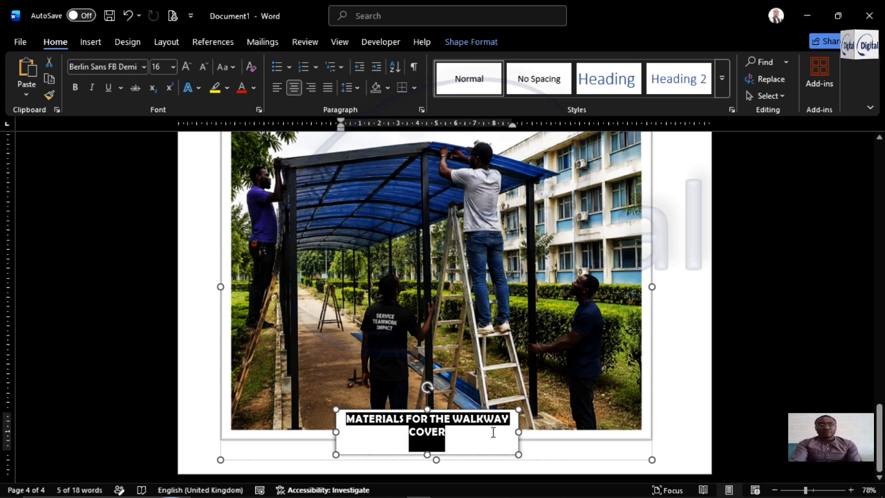
pyautogui.press('Left')
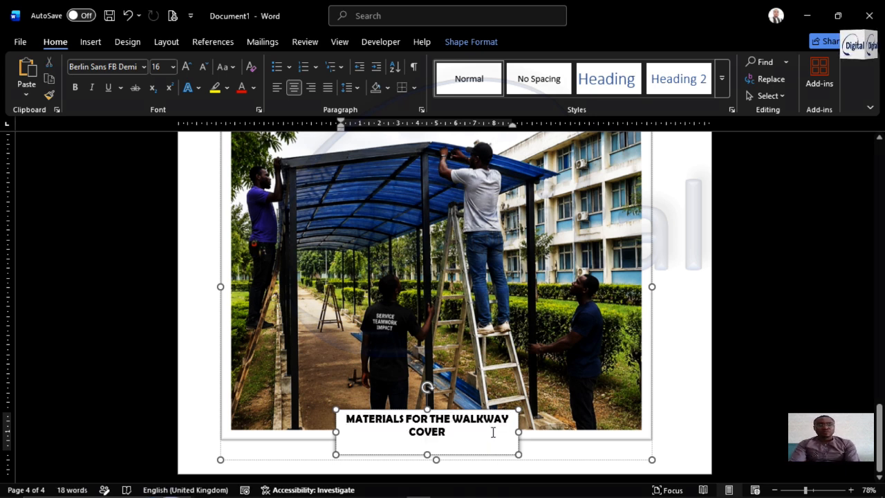
pyautogui.hotkey('ctrl', 'shift', 'Right')
pyautogui.hotkey('ctrl', 'shift', 'Right')
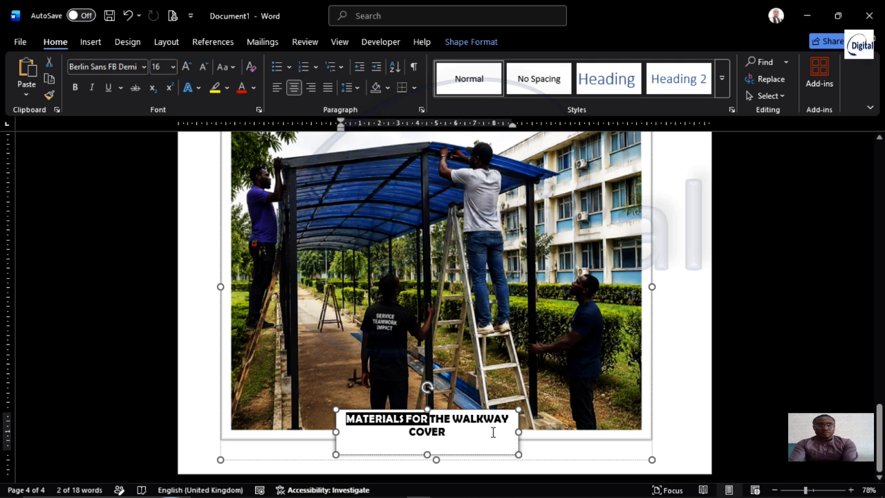
pyautogui.write('WORK IN')
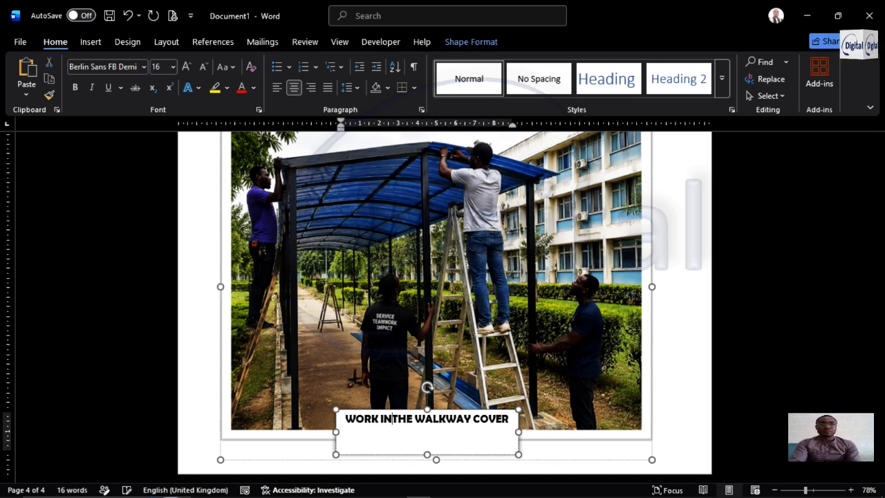
pyautogui.write(' PROGRESS')
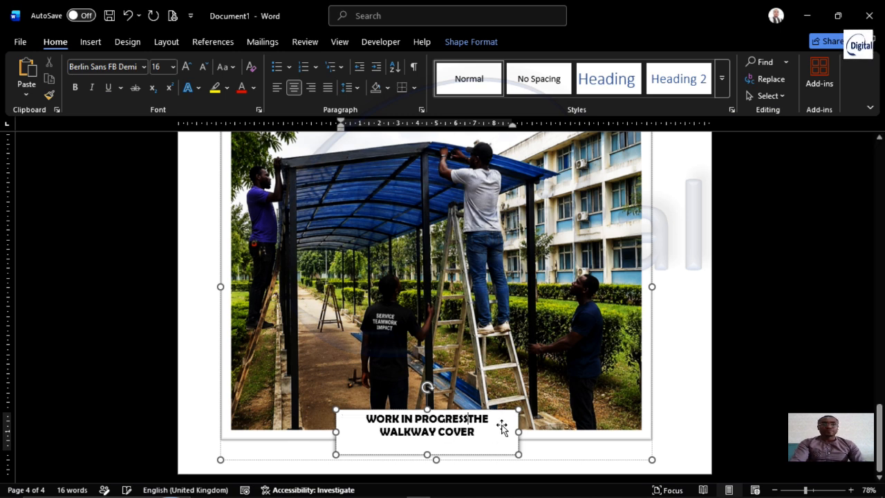
# Replace "THE" with "FOR" so the page 4 caption reads "WORK IN PROGRESS FOR WALKWAY COVER", and leave the caption box
pyautogui.hotkey('ctrl', 'Delete')
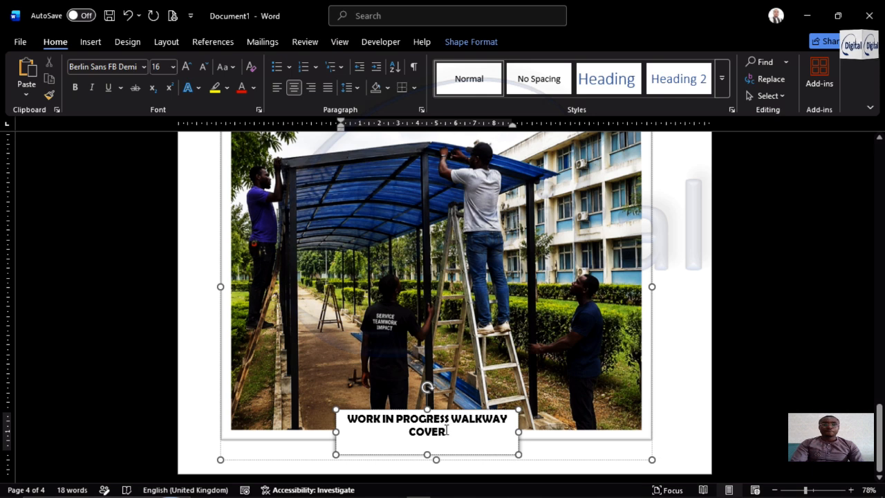
pyautogui.write('FOR')
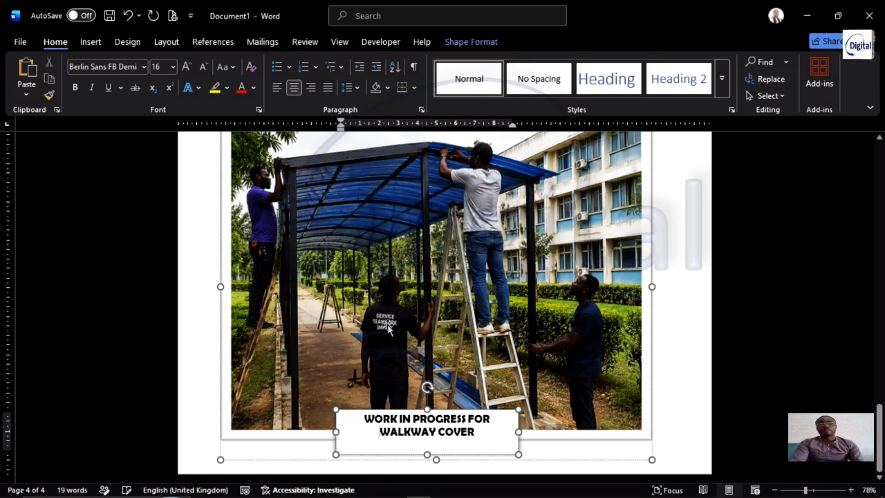
pyautogui.click(698, 304)
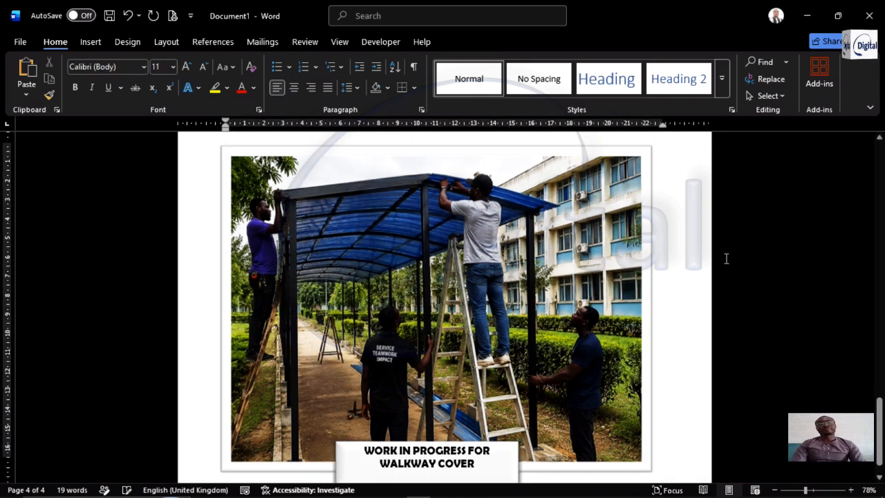
# Export the document as a PDF named "ILLUSTRATION" to the Desktop, keeping the minimum size optimization
pyautogui.scroll(4, 656, 287)
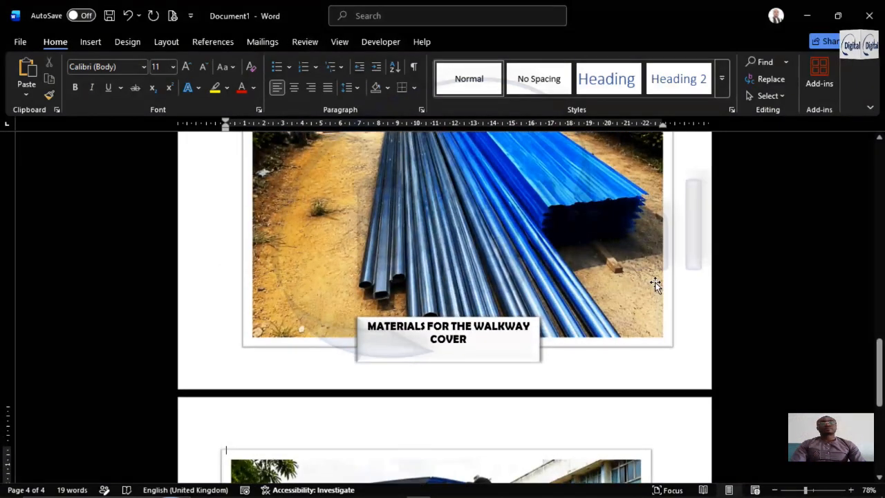
pyautogui.scroll(-5, 657, 282)
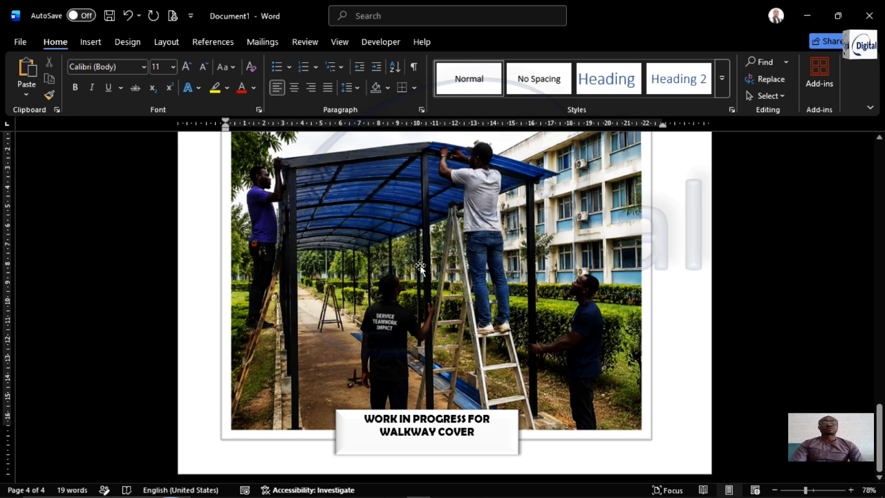
pyautogui.scroll(15, 546, 312)
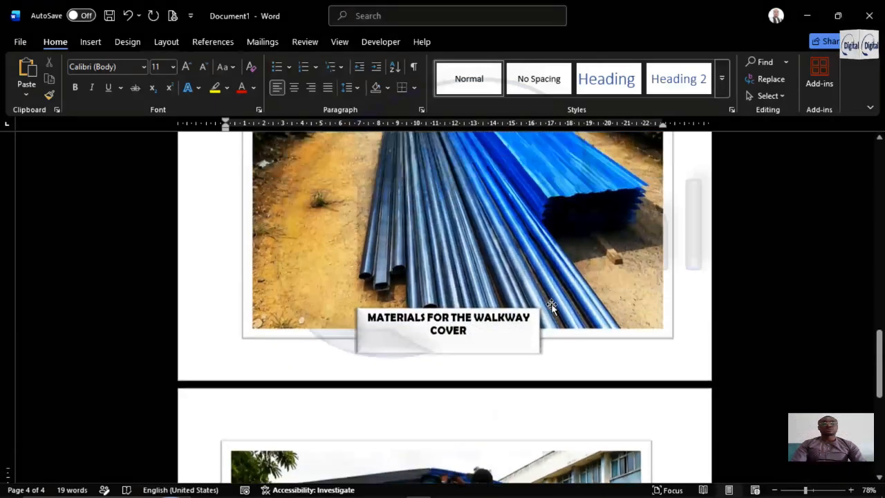
pyautogui.scroll(5, 546, 304)
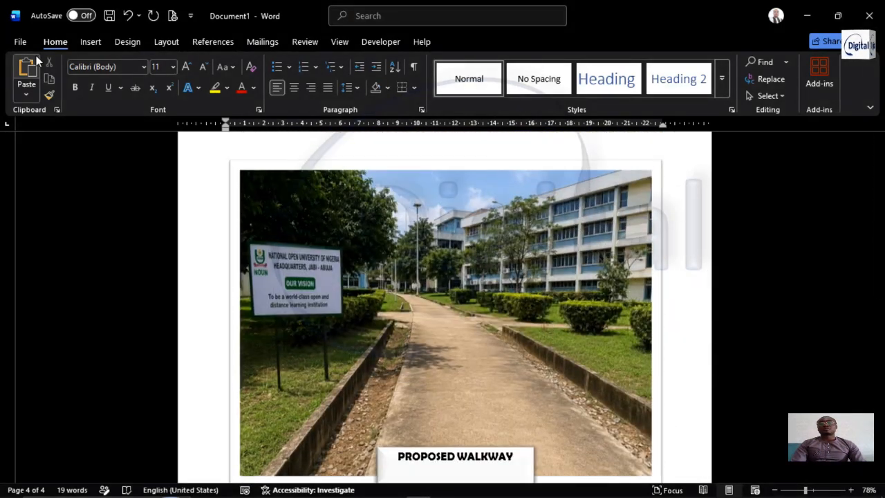
pyautogui.click(20, 43)
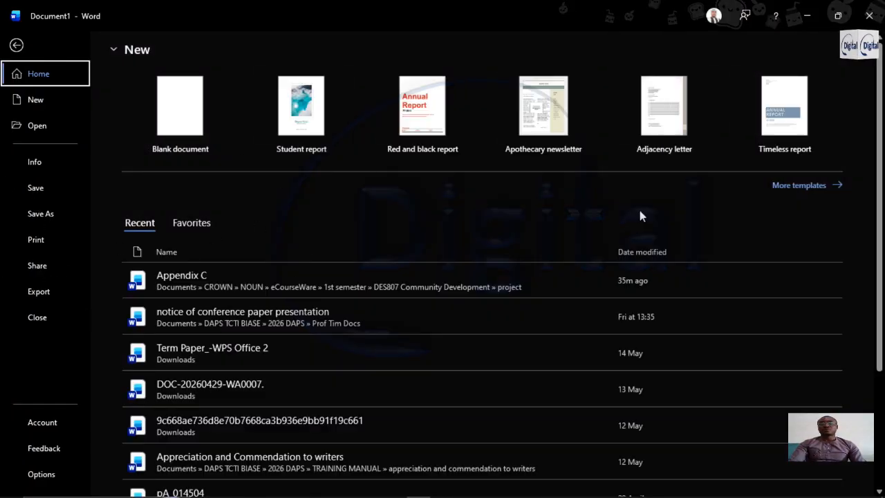
pyautogui.click(43, 293)
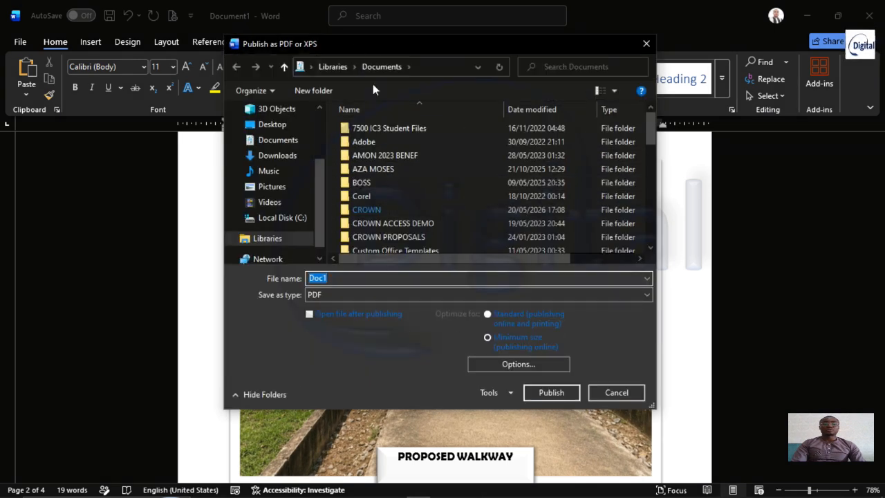
pyautogui.click(266, 128)
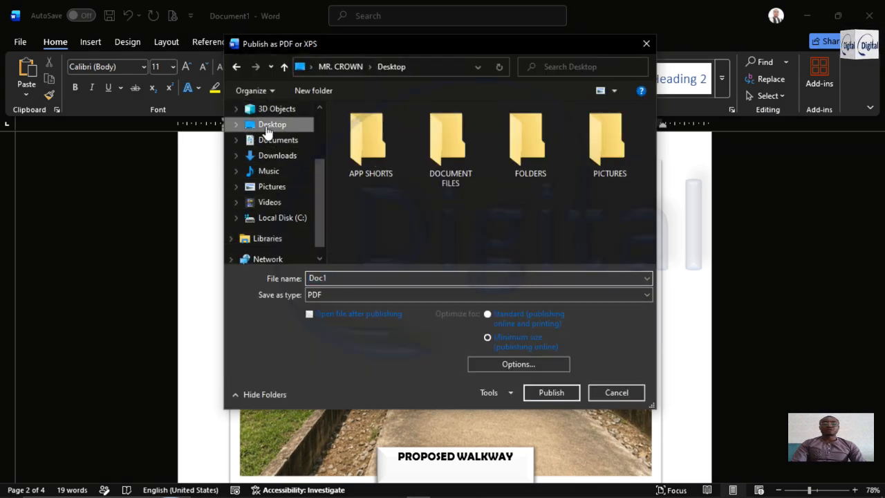
pyautogui.doubleClick(333, 278)
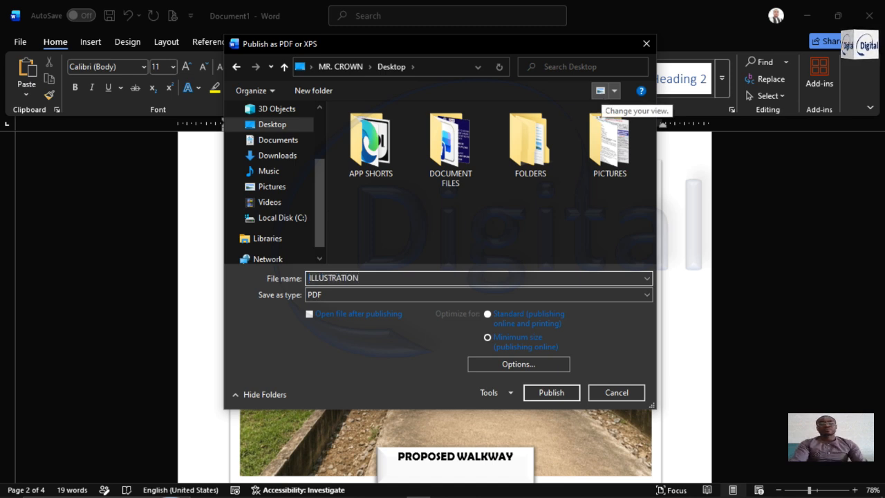
pyautogui.click(550, 393)
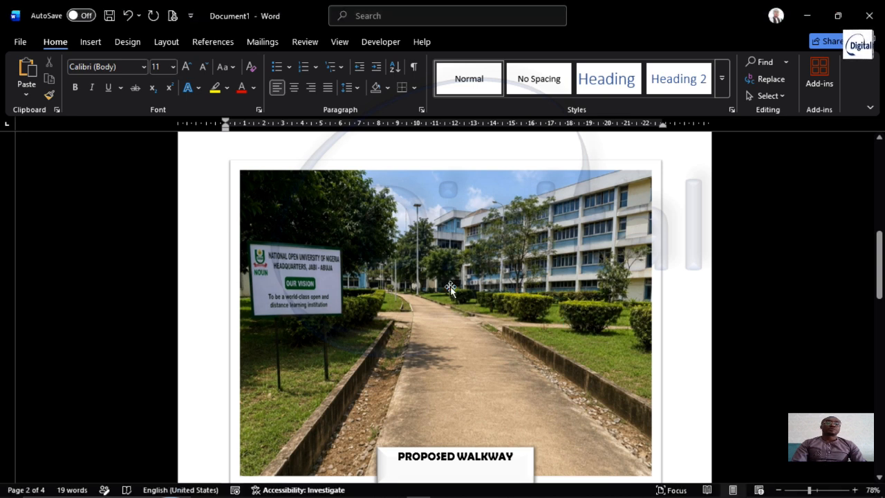
# Minimize the document from its "APPENDIX A" page, check the desktop for the exported ILLUSTRATION PDF, and return to Word
pyautogui.scroll(10, 488, 302)
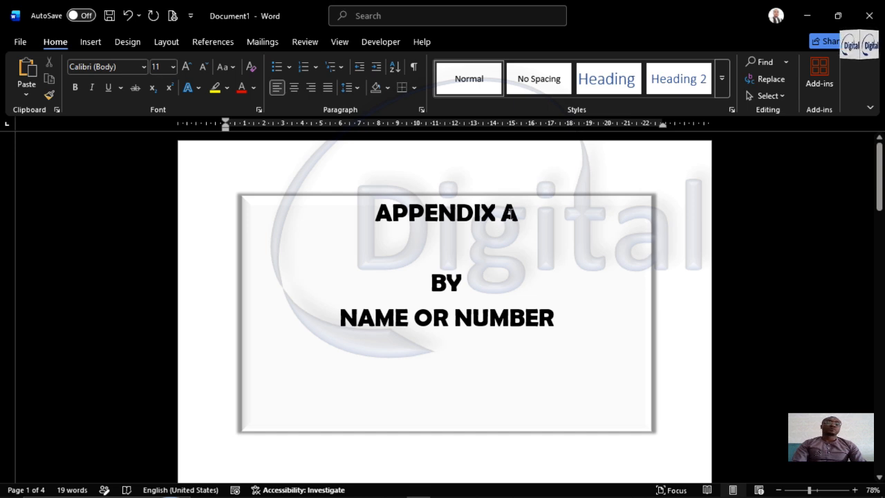
pyautogui.click(512, 216)
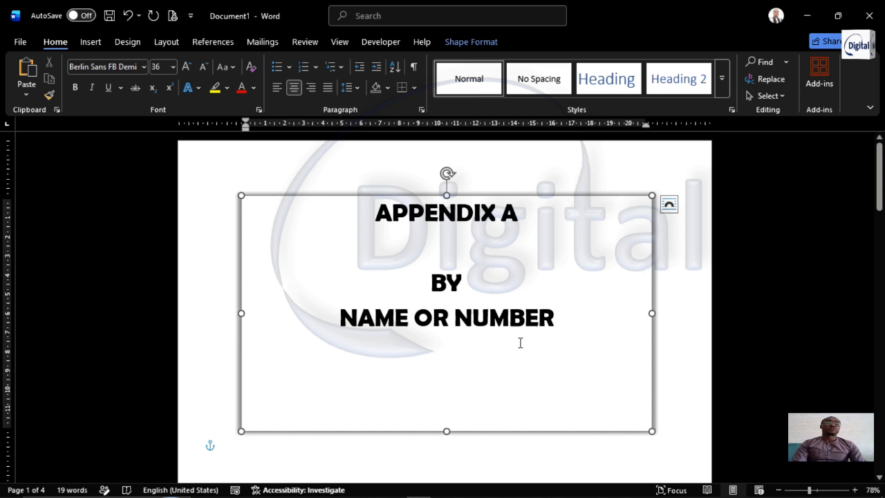
pyautogui.click(808, 15)
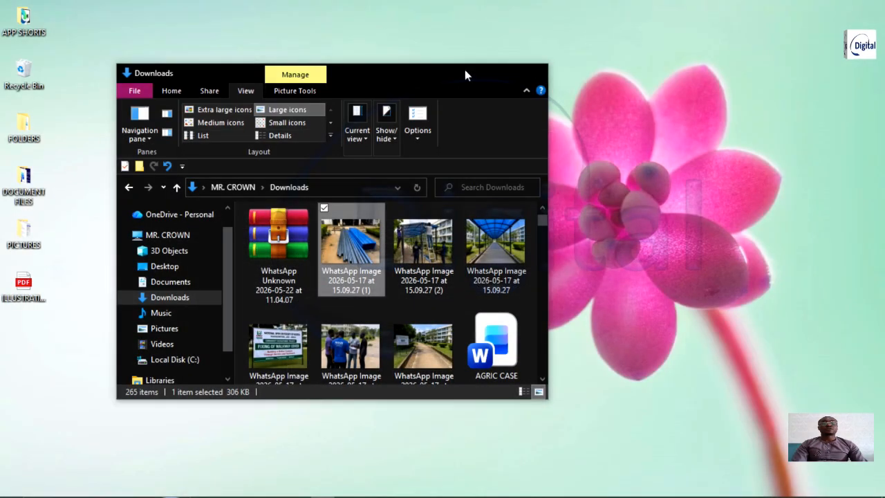
pyautogui.click(472, 72)
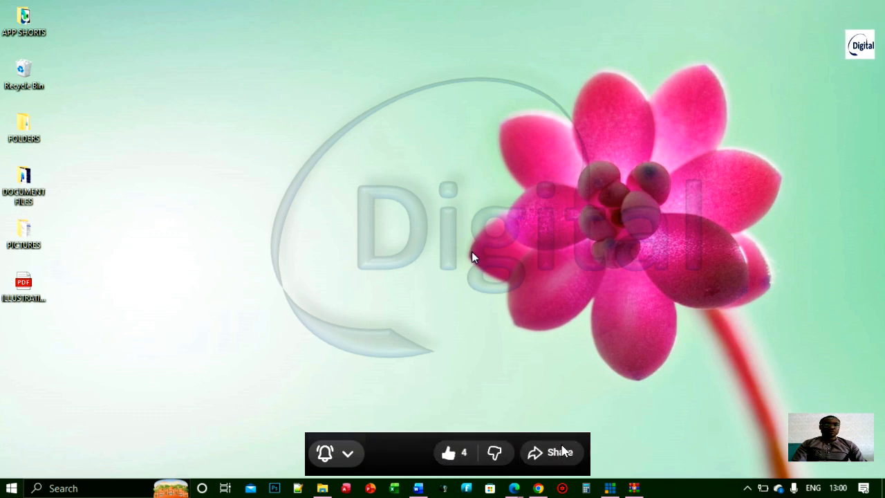
pyautogui.click(418, 488)
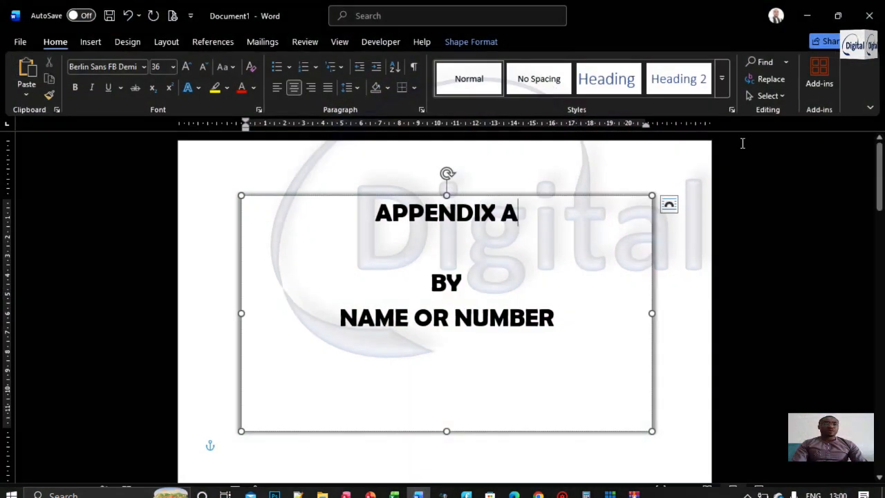